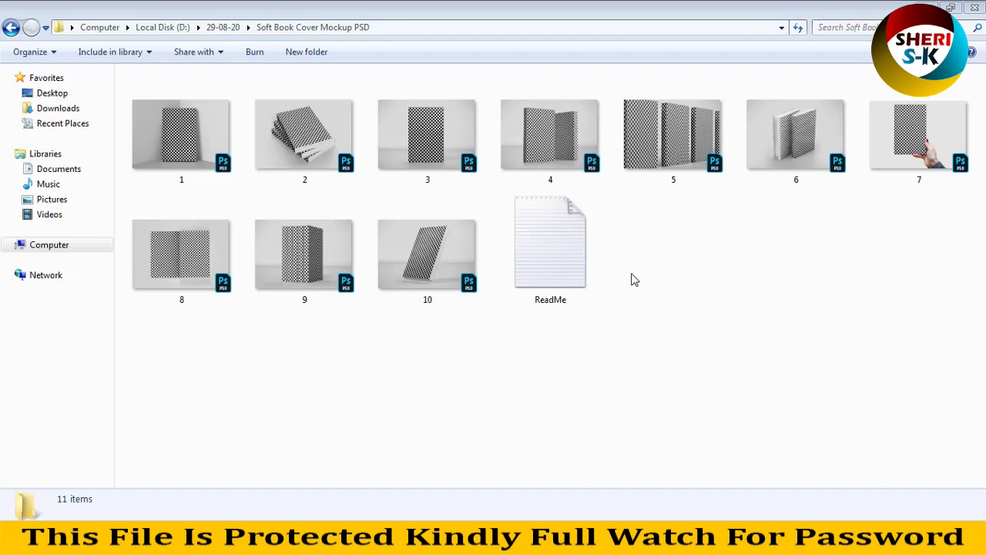
Select all the mockup files and check the folder's size and properties.
{"action": "mouse_move", "coordinate": [828, 360]}
{"action": "left_mouse_down"}
{"action": "mouse_move", "coordinate": [238, 170]}
{"action": "mouse_move", "coordinate": [249, 173]}
{"action": "left_mouse_up"}
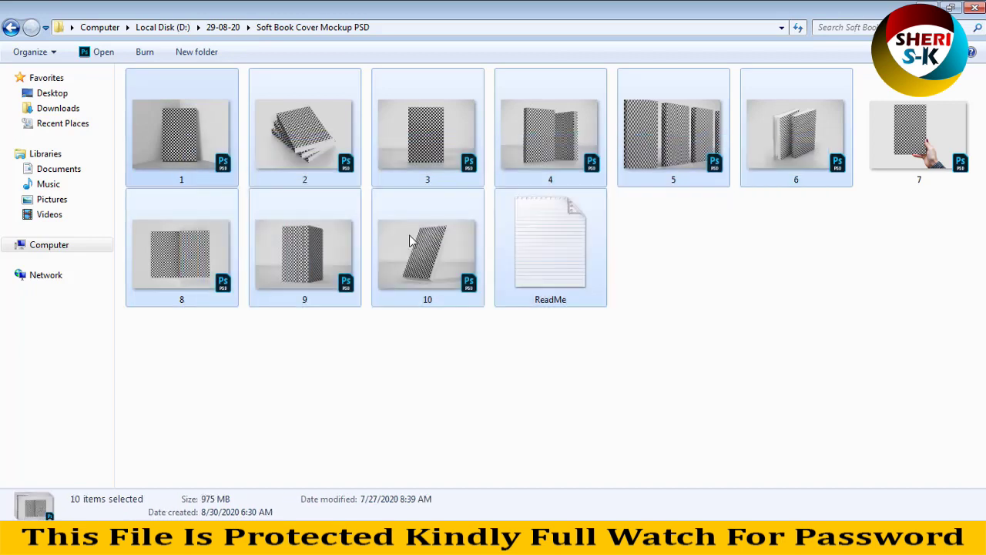
{"action": "key", "text": "ctrl+a"}
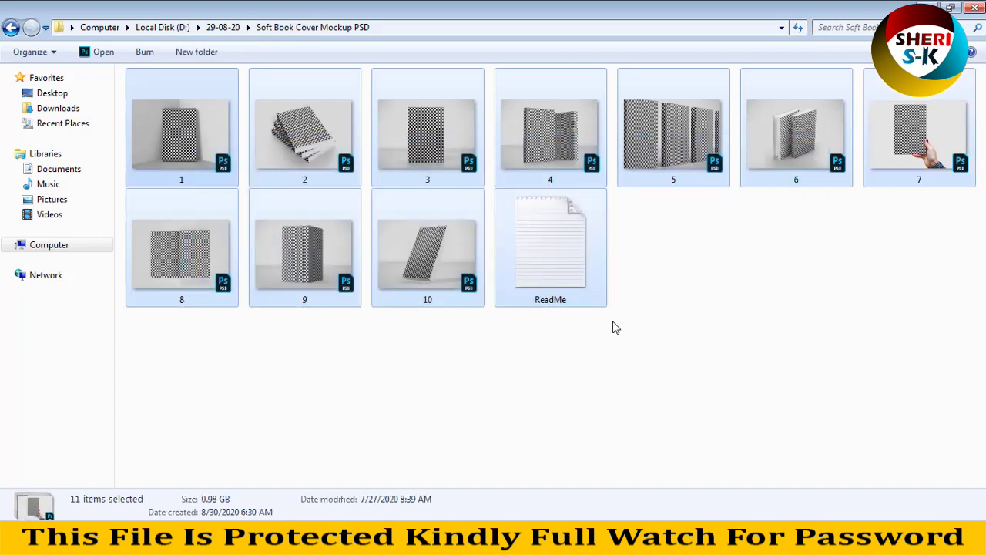
{"action": "right_click", "coordinate": [642, 307]}
{"action": "left_click", "coordinate": [693, 291]}
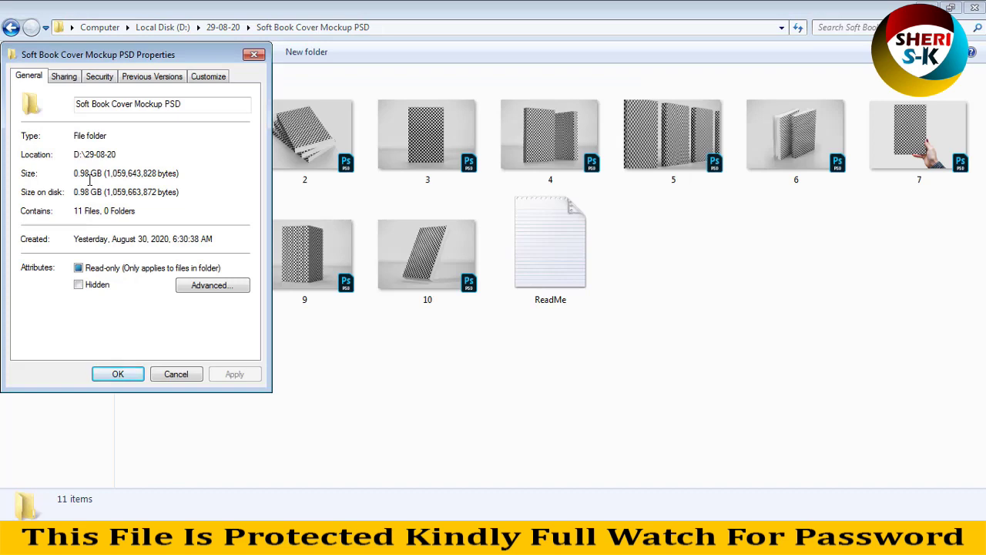
{"action": "left_click", "coordinate": [176, 376]}
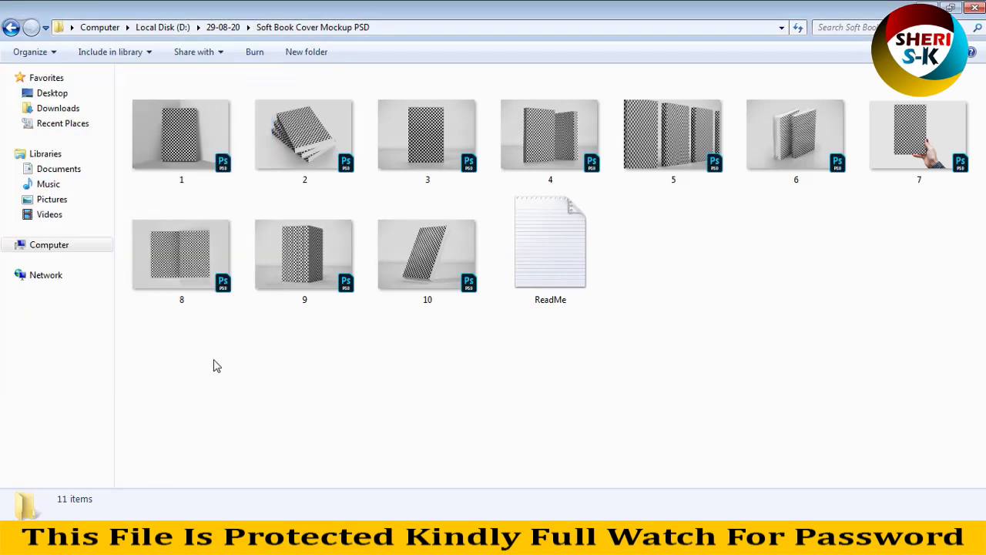
Review the details of mockups 8, 9, 10 and 1, then select mockup 2.
{"action": "left_click", "coordinate": [211, 276]}
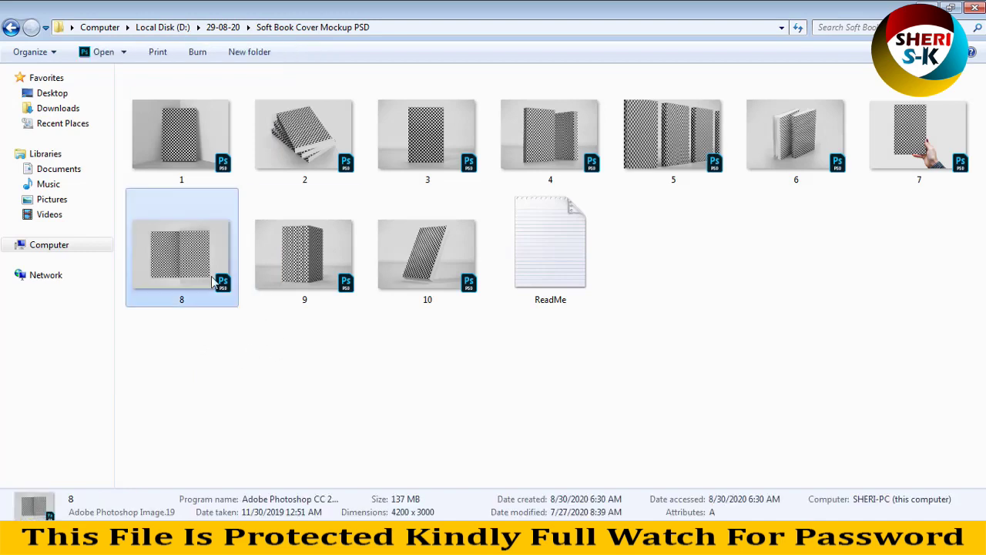
{"action": "mouse_move", "coordinate": [182, 254]}
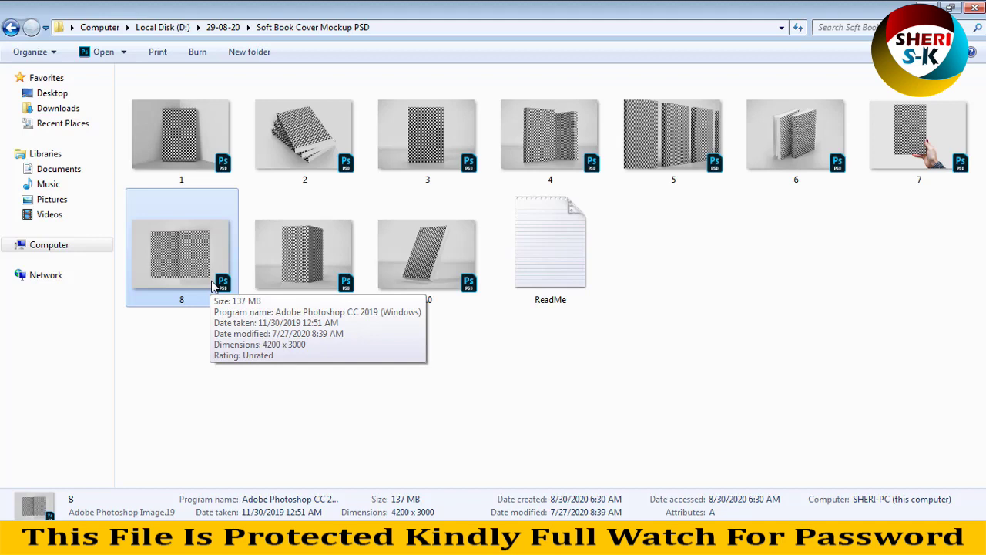
{"action": "left_click", "coordinate": [312, 262]}
{"action": "mouse_move", "coordinate": [304, 254]}
{"action": "left_click", "coordinate": [385, 288]}
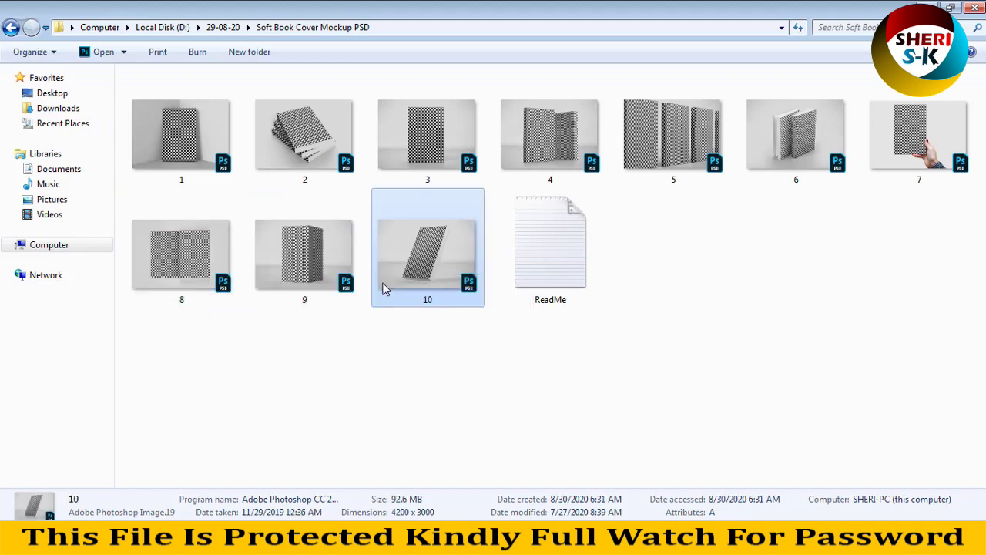
{"action": "left_click", "coordinate": [193, 125]}
{"action": "left_click", "coordinate": [318, 155]}
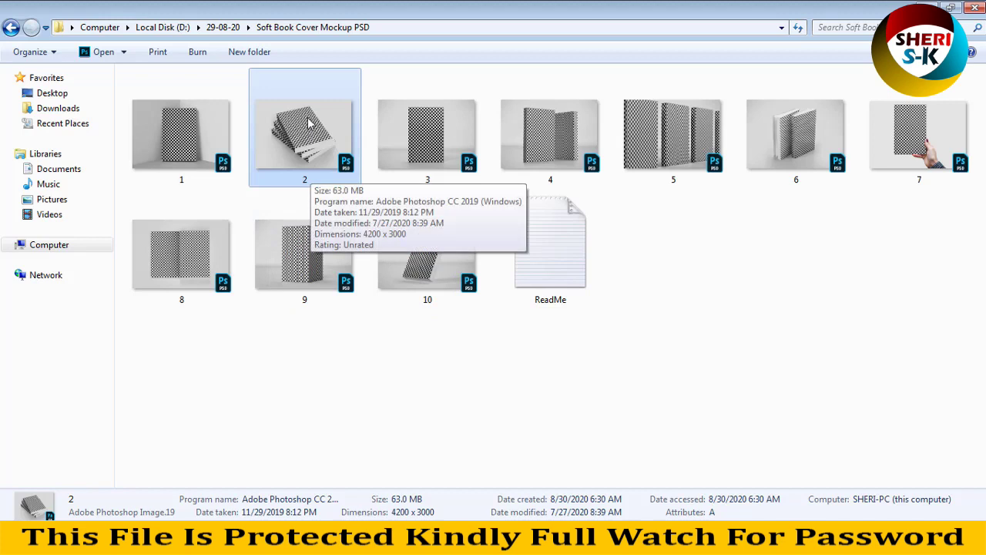
Open 2.psd and edit the Top group's Main | Goes here smart object as Layer 63.psb.
{"action": "left_click_drag", "start_coordinate": [308, 126], "coordinate": [316, 142]}
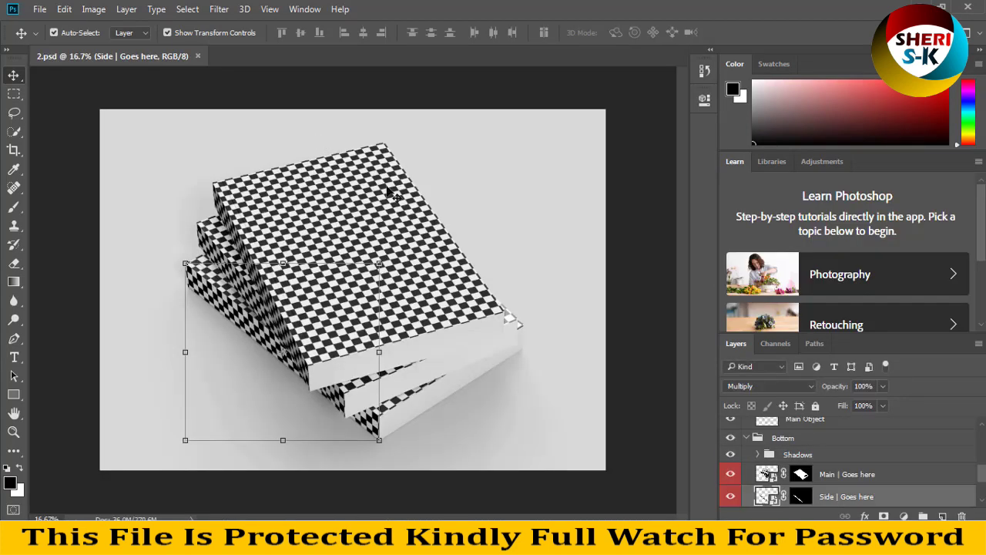
{"action": "scroll", "coordinate": [798, 470], "scroll_direction": "up", "scroll_amount": 3}
{"action": "scroll", "coordinate": [797, 470], "scroll_direction": "up", "scroll_amount": 1}
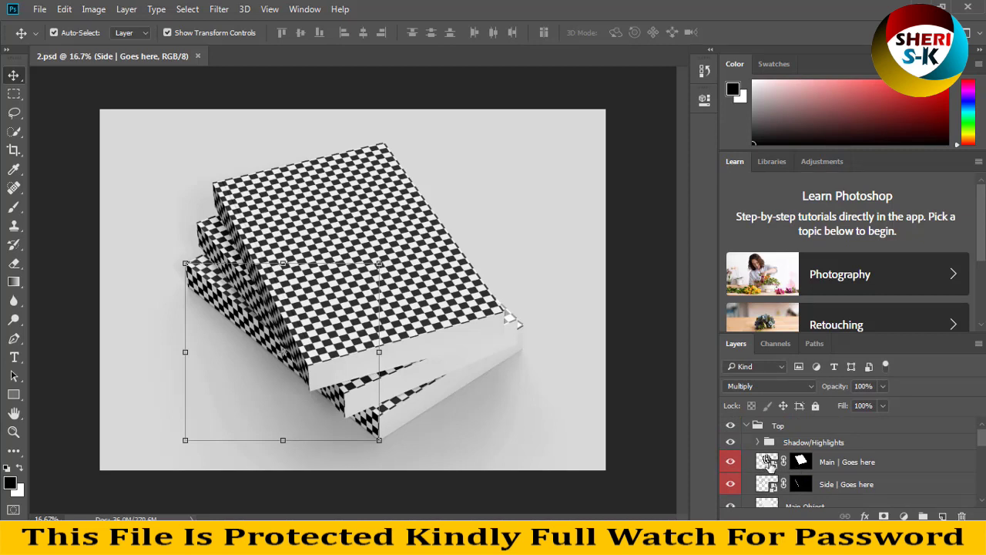
{"action": "left_click", "coordinate": [767, 461]}
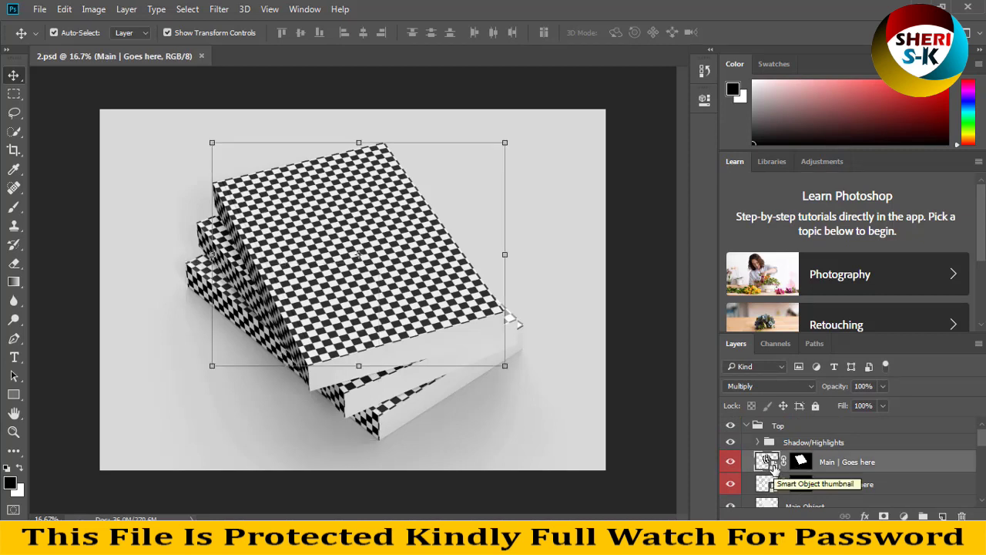
{"action": "double_click", "coordinate": [769, 460]}
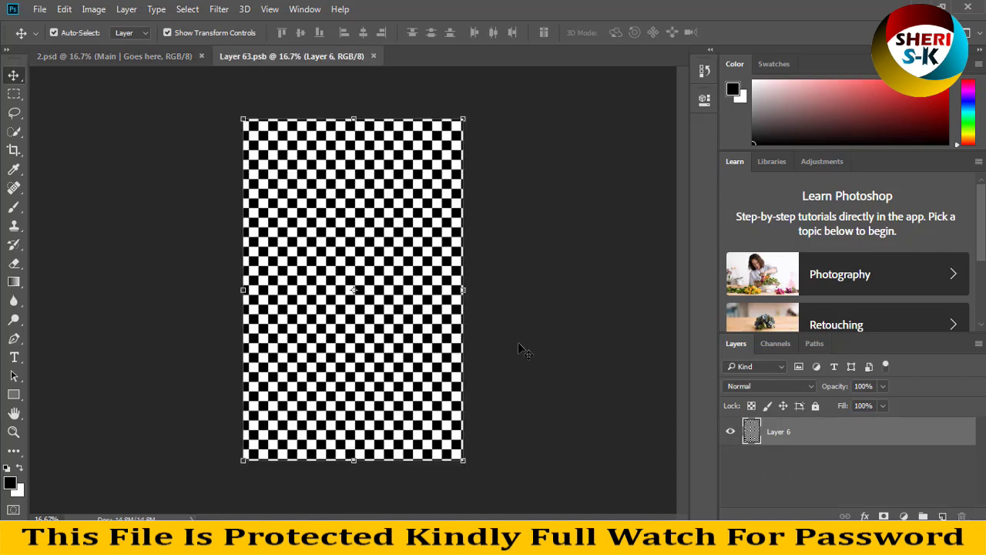
{"action": "left_click", "coordinate": [39, 9]}
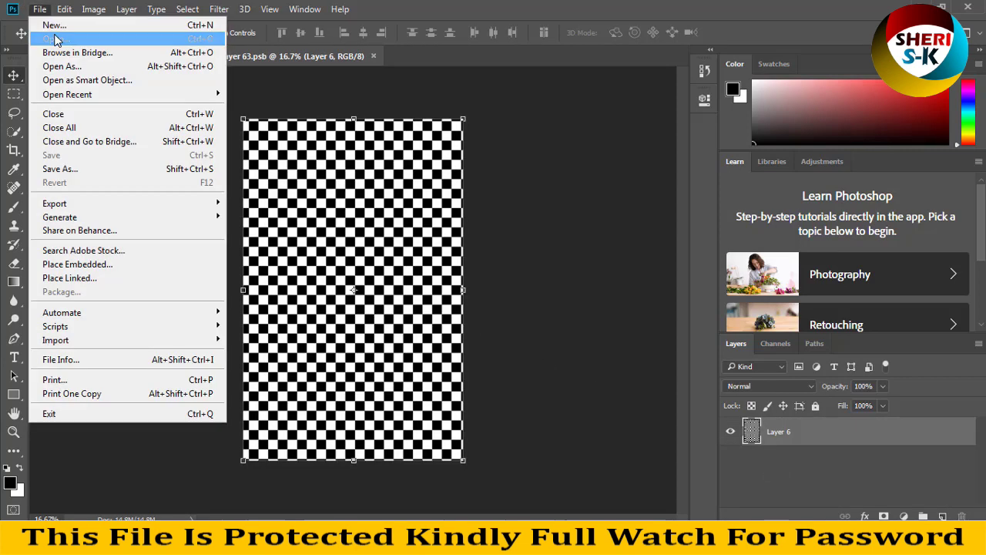
Open By Sheri Sk (26).jpg, the woman-at-laptop photo, from the Poster Girl 55sk folder.
{"action": "left_click", "coordinate": [55, 39]}
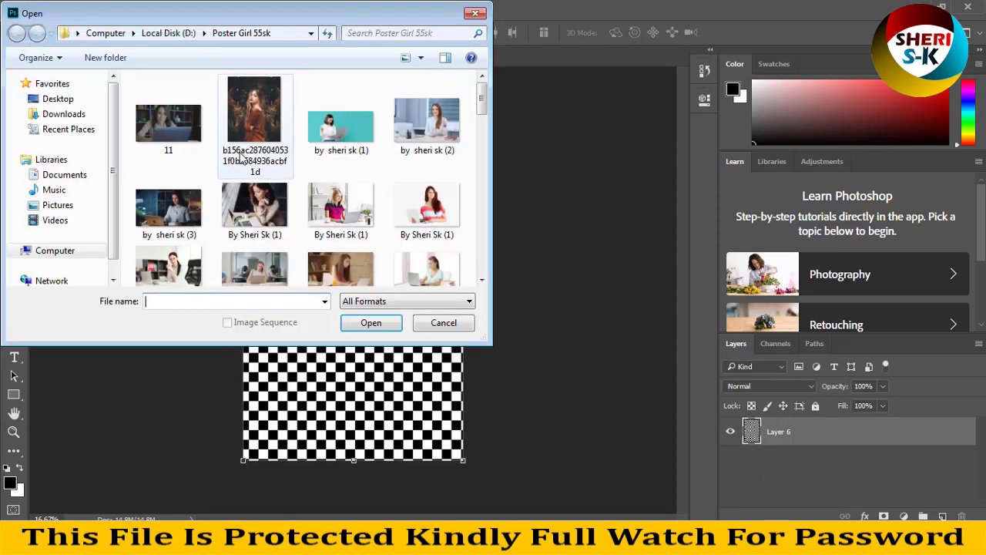
{"action": "left_click", "coordinate": [242, 216]}
{"action": "scroll", "coordinate": [245, 218], "scroll_direction": "down", "scroll_amount": 3}
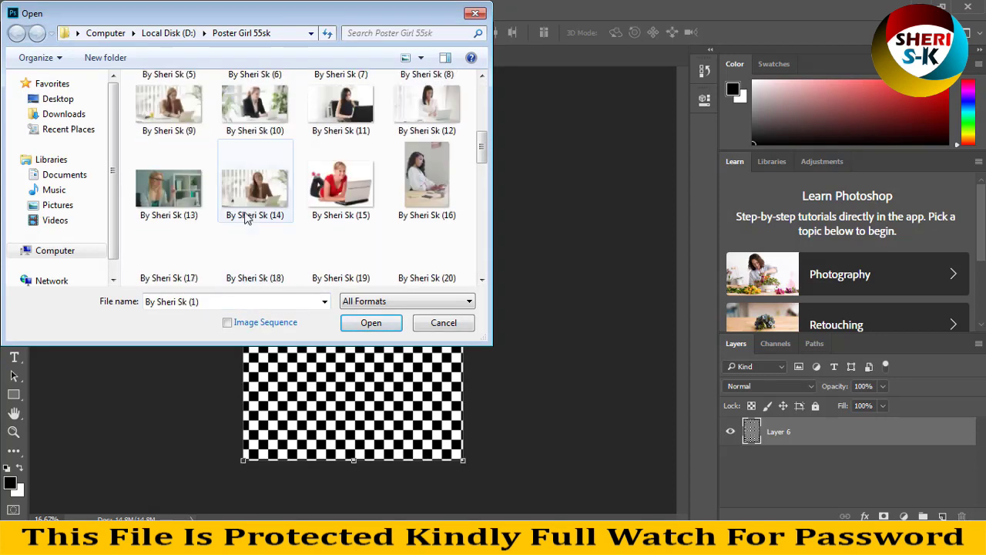
{"action": "scroll", "coordinate": [245, 218], "scroll_direction": "down", "scroll_amount": 3}
{"action": "scroll", "coordinate": [245, 218], "scroll_direction": "down", "scroll_amount": 3}
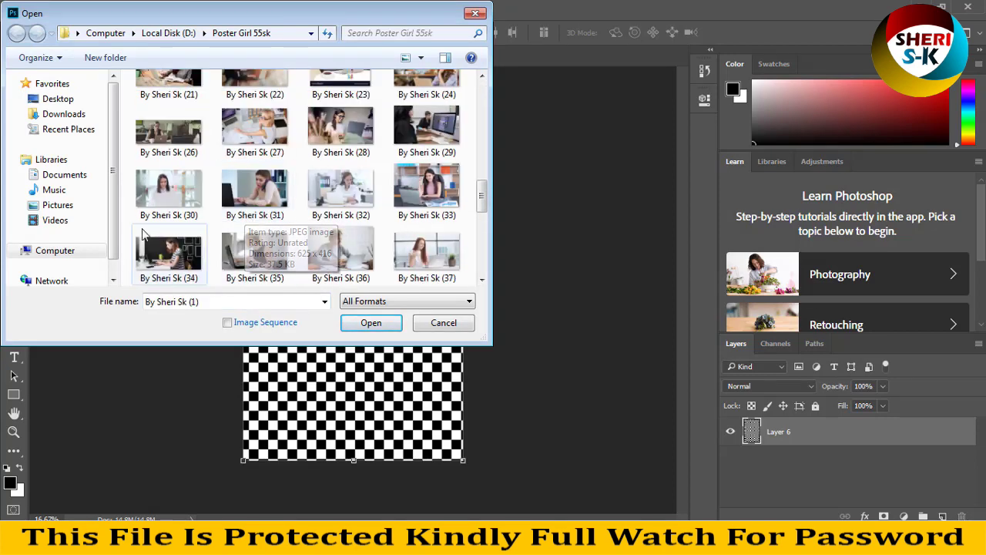
{"action": "scroll", "coordinate": [262, 223], "scroll_direction": "down", "scroll_amount": 3}
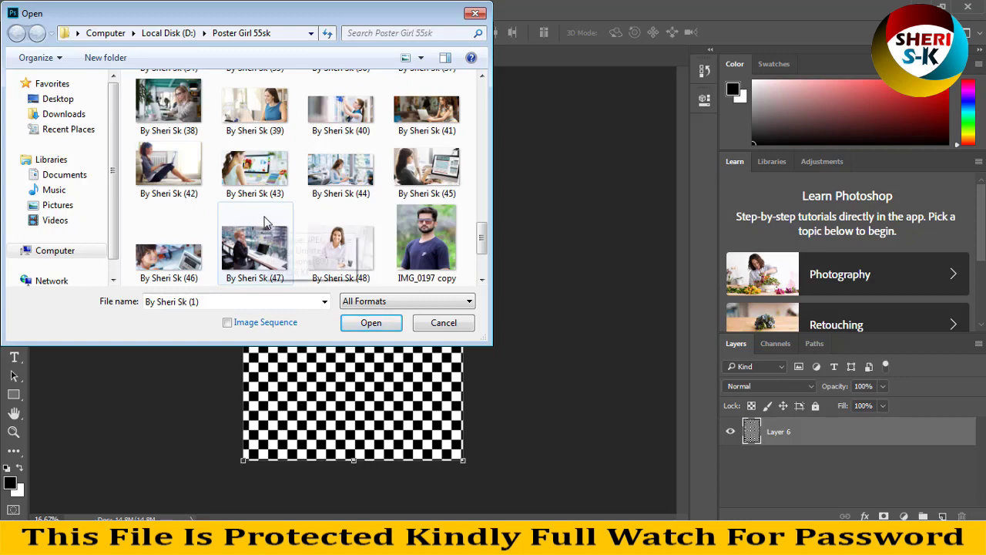
{"action": "scroll", "coordinate": [267, 228], "scroll_direction": "up", "scroll_amount": 3}
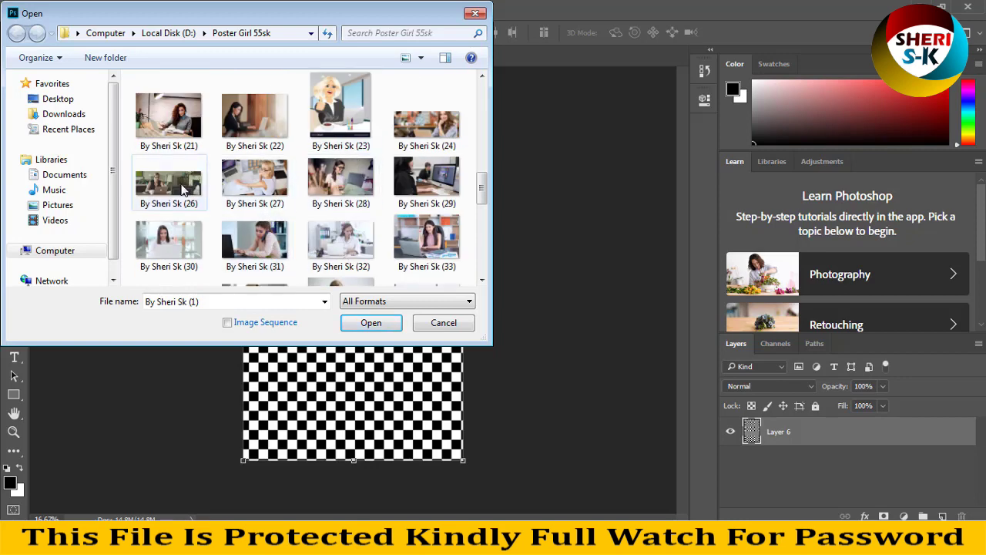
{"action": "left_click", "coordinate": [183, 189]}
{"action": "left_click", "coordinate": [371, 323]}
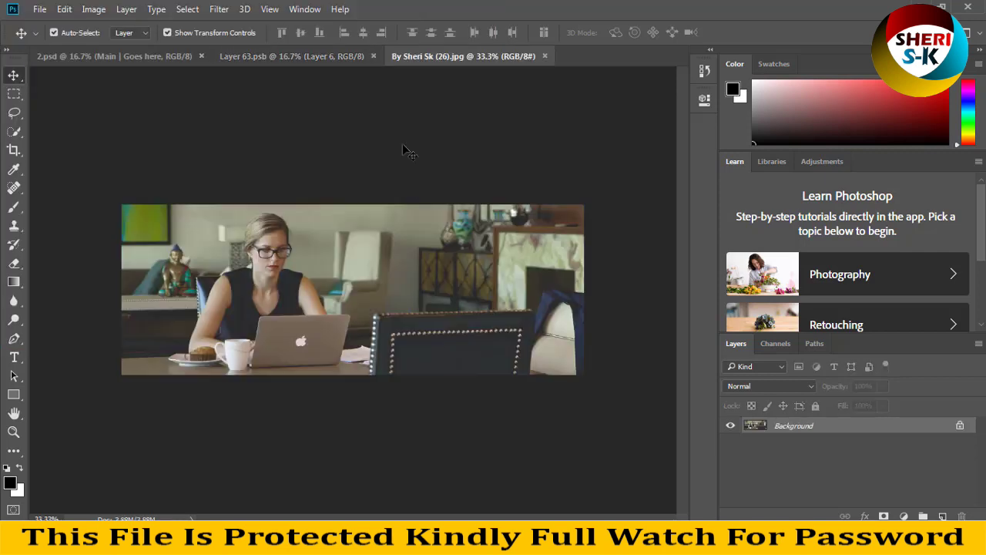
Copy the laptop photo into Layer 63.psb as new Layer 7 above the checkerboard.
{"action": "key", "text": "Left"}
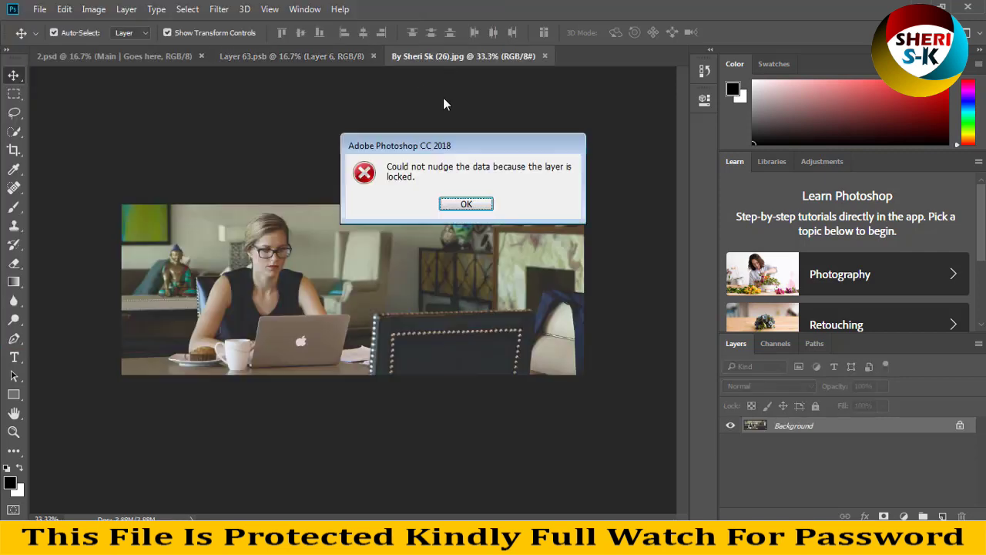
{"action": "left_click", "coordinate": [466, 204]}
{"action": "key", "text": "Left"}
{"action": "left_click", "coordinate": [466, 204]}
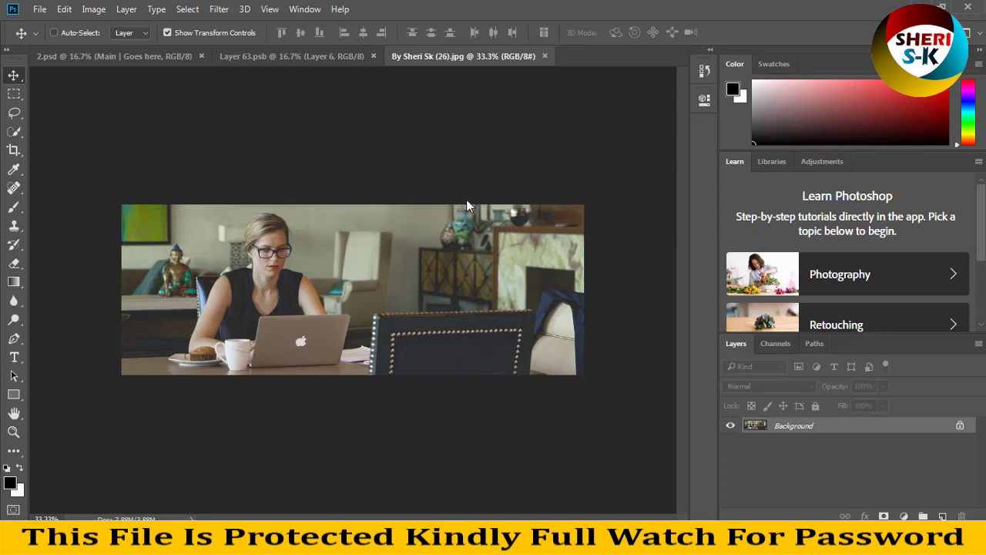
{"action": "left_click_drag", "start_coordinate": [449, 56], "coordinate": [531, 165]}
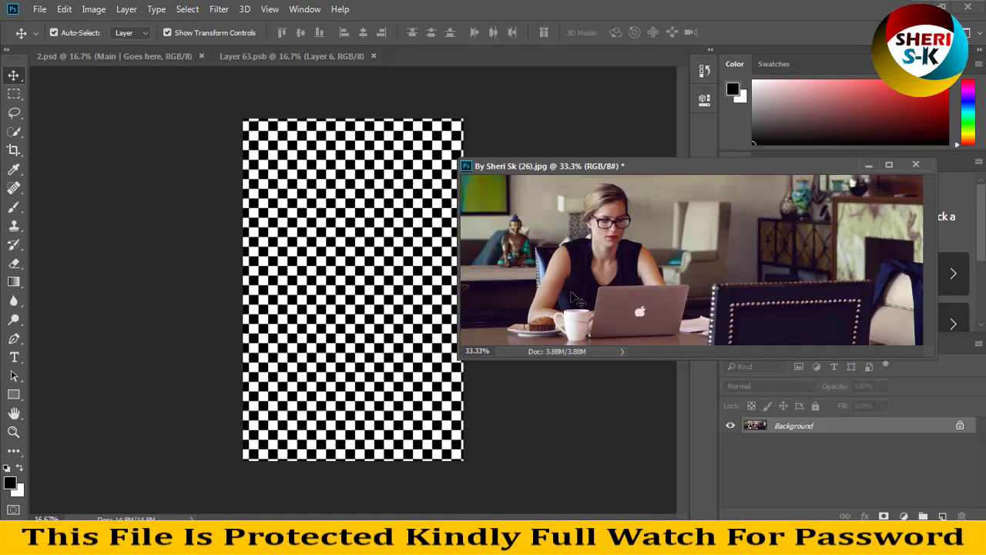
{"action": "left_click_drag", "start_coordinate": [574, 299], "coordinate": [325, 291]}
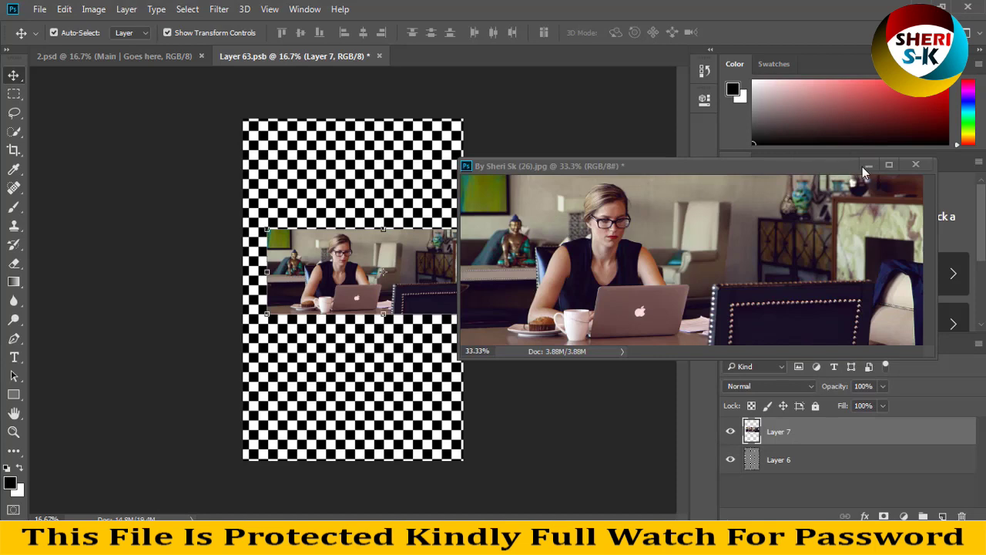
{"action": "left_click", "coordinate": [864, 165]}
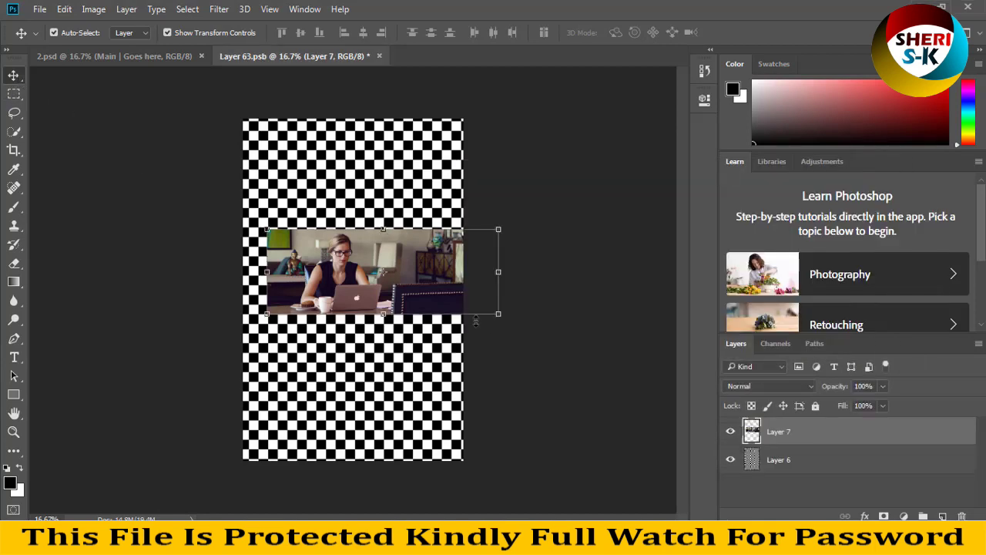
Scale the laptop photo to about 388% and position it over the cover.
{"action": "left_click_drag", "start_coordinate": [498, 314], "coordinate": [584, 444]}
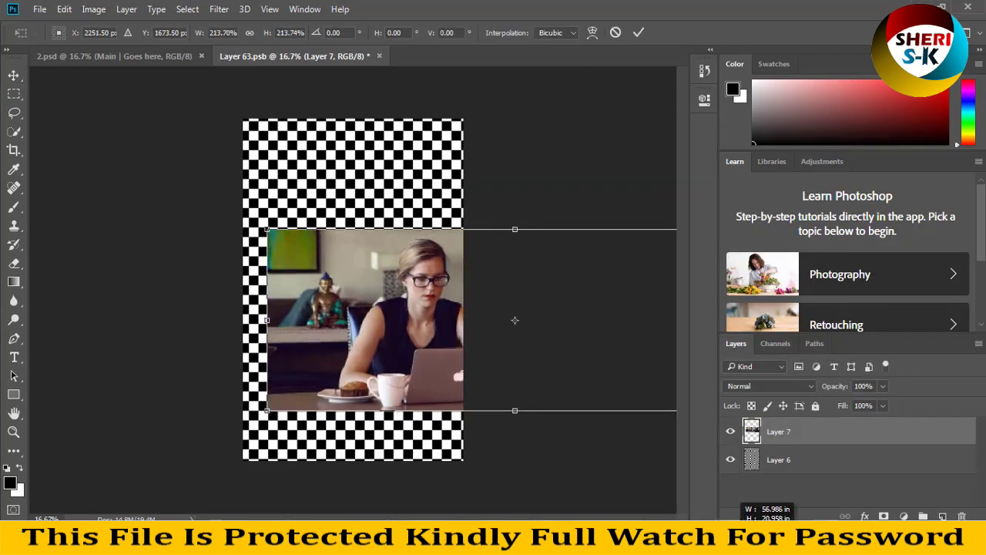
{"action": "left_click_drag", "start_coordinate": [443, 389], "coordinate": [319, 263]}
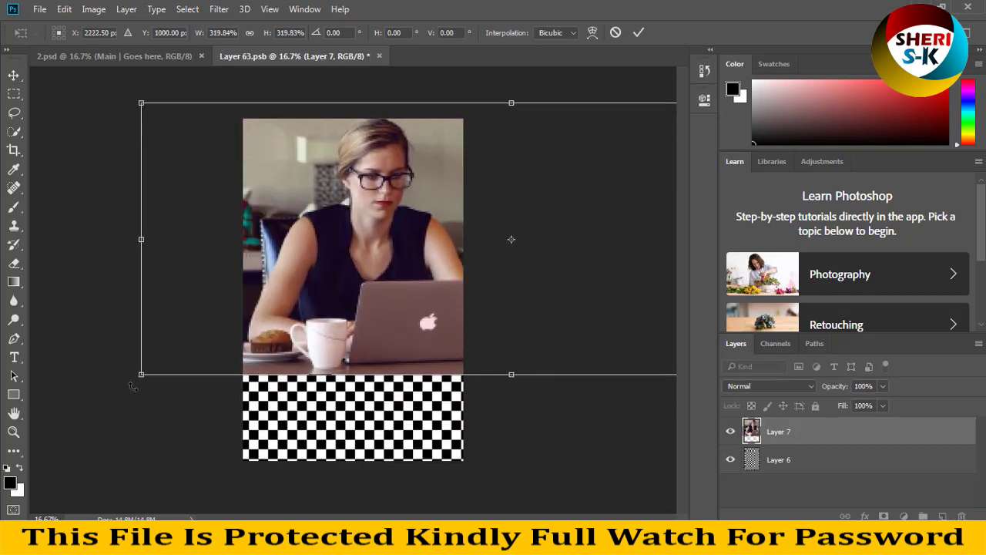
{"action": "left_click_drag", "start_coordinate": [141, 374], "coordinate": [73, 433]}
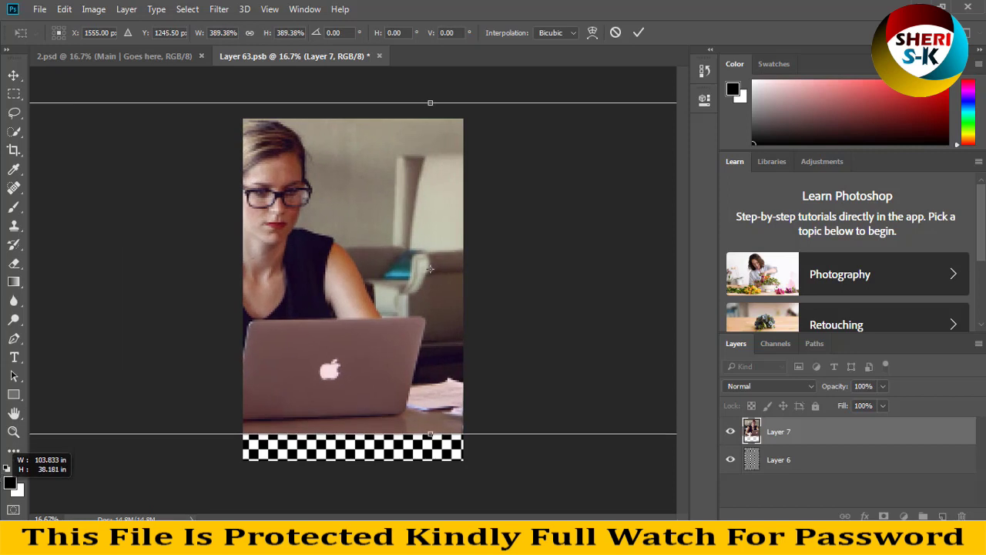
{"action": "left_click_drag", "start_coordinate": [335, 355], "coordinate": [390, 350]}
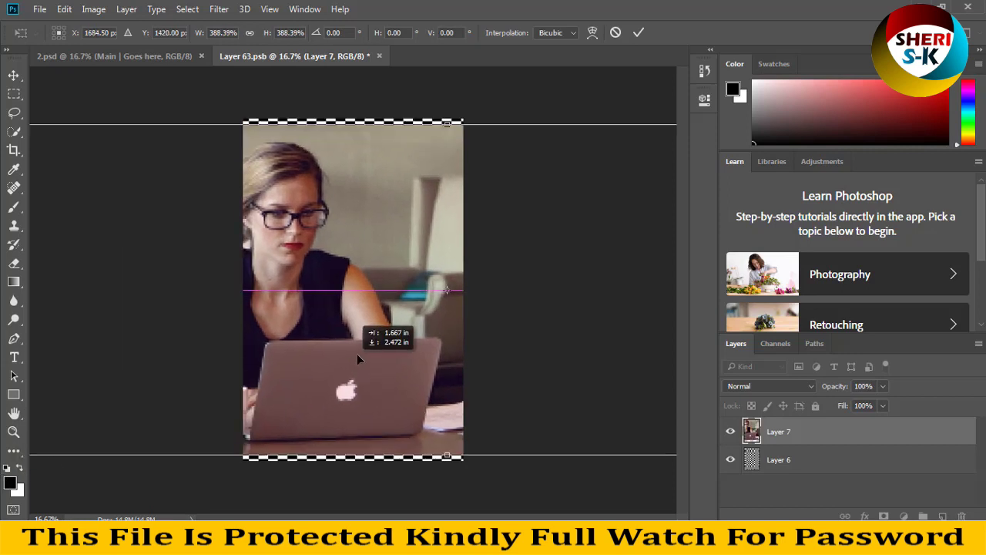
{"action": "key", "text": "Return"}
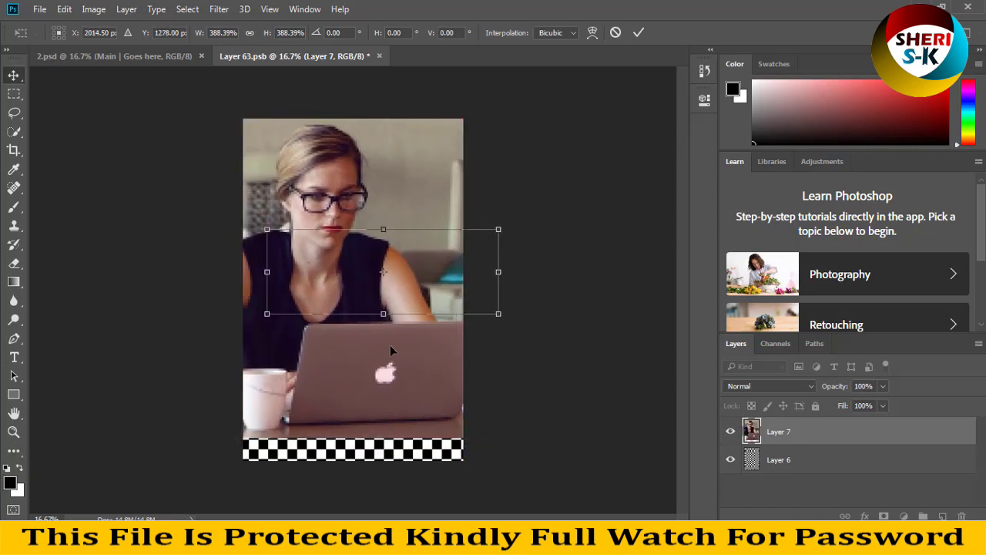
Stretch the photo to fill the remaining checkerboard strip and save Layer 63.psb.
{"action": "key", "text": "ctrl+minus"}
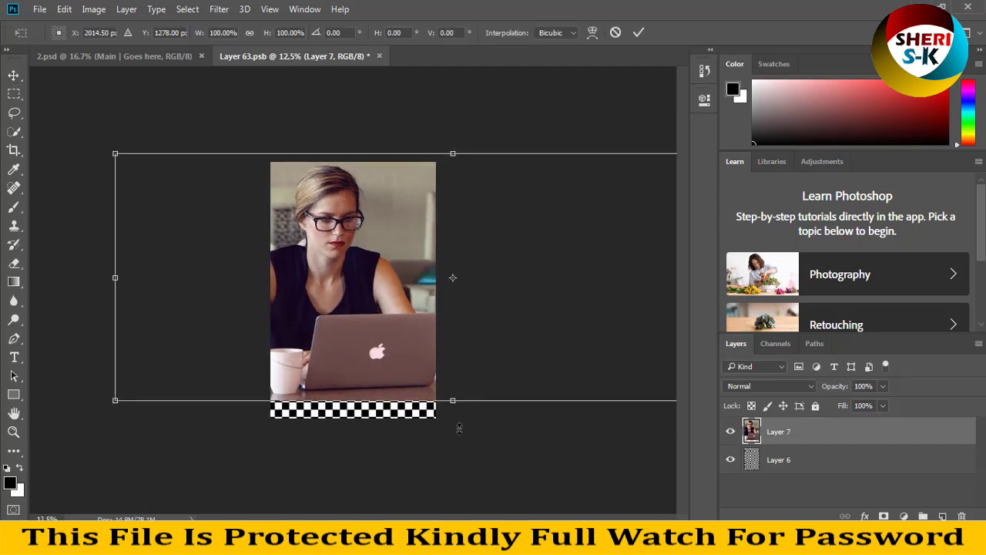
{"action": "left_click_drag", "start_coordinate": [452, 399], "coordinate": [459, 419]}
{"action": "key", "text": "Return"}
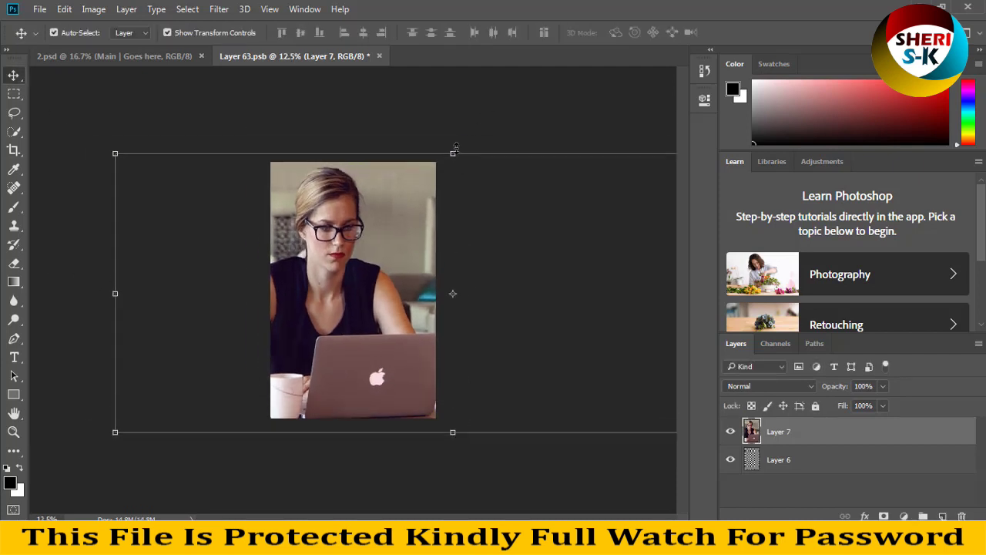
{"action": "left_click_drag", "start_coordinate": [455, 161], "coordinate": [453, 165]}
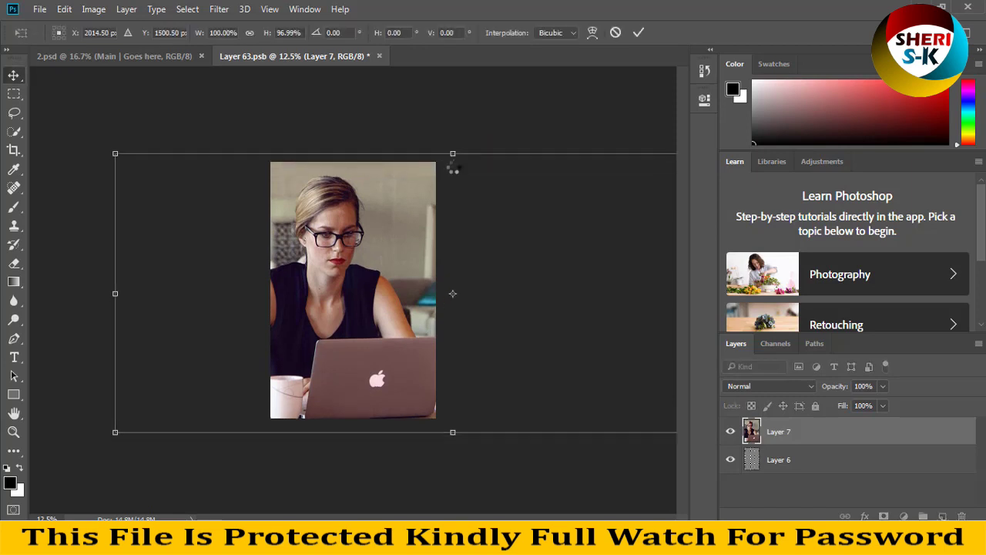
{"action": "key", "text": "Return"}
{"action": "key", "text": "ctrl+s"}
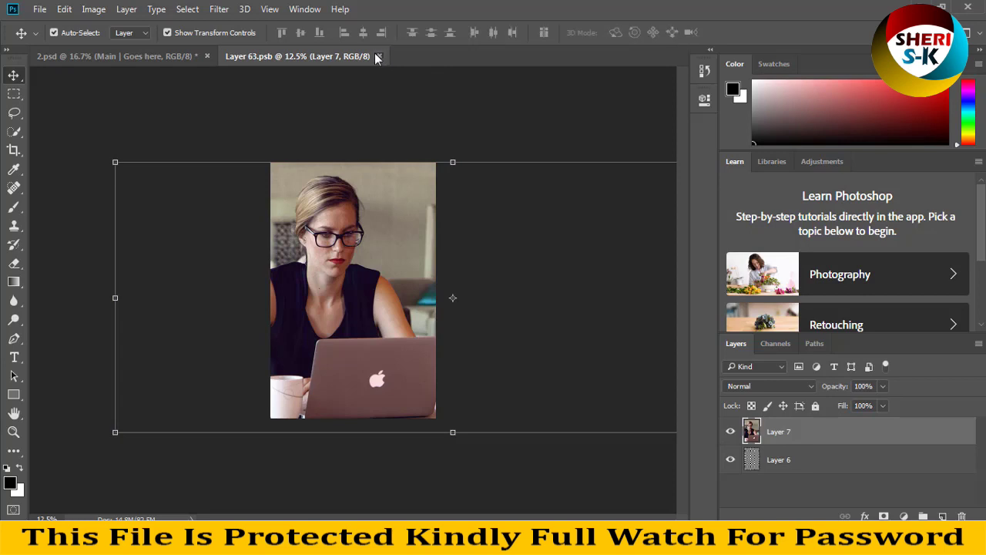
Return to 2.psd, then open and close the Side | Goes here spine contents.
{"action": "left_click", "coordinate": [379, 56]}
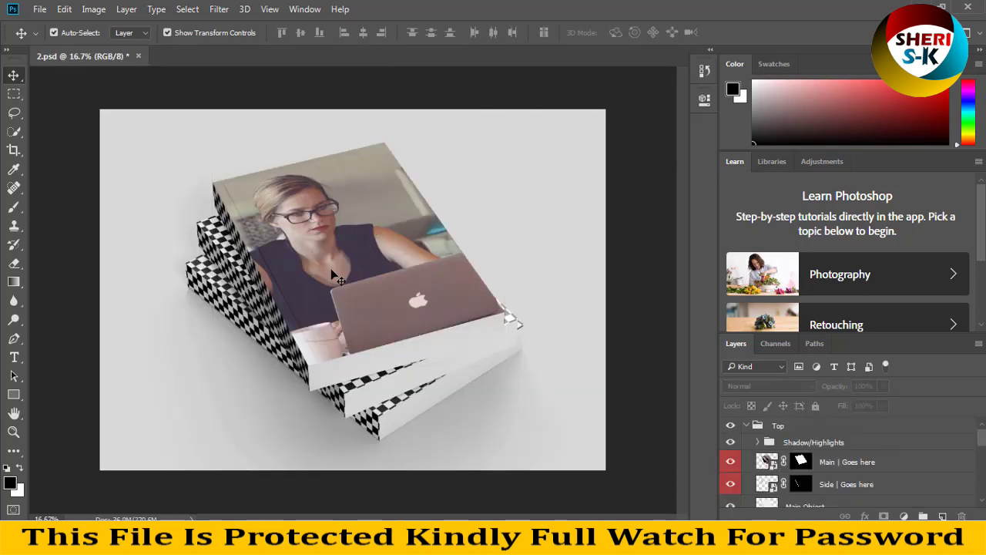
{"action": "left_click", "coordinate": [265, 306]}
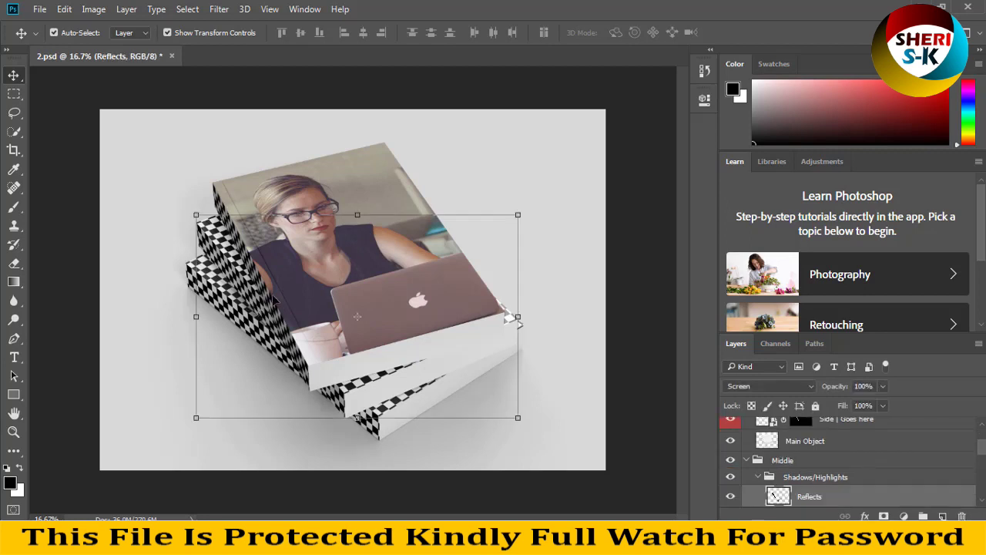
{"action": "scroll", "coordinate": [870, 439], "scroll_direction": "down", "scroll_amount": 2}
{"action": "scroll", "coordinate": [871, 443], "scroll_direction": "down", "scroll_amount": 2}
{"action": "scroll", "coordinate": [867, 447], "scroll_direction": "down", "scroll_amount": 2}
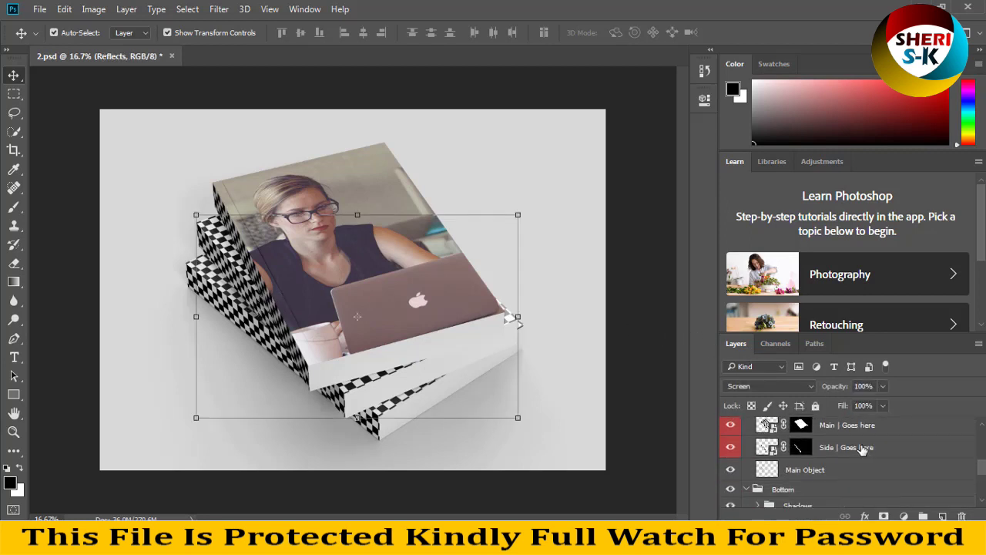
{"action": "left_click", "coordinate": [776, 451]}
{"action": "double_click", "coordinate": [767, 446]}
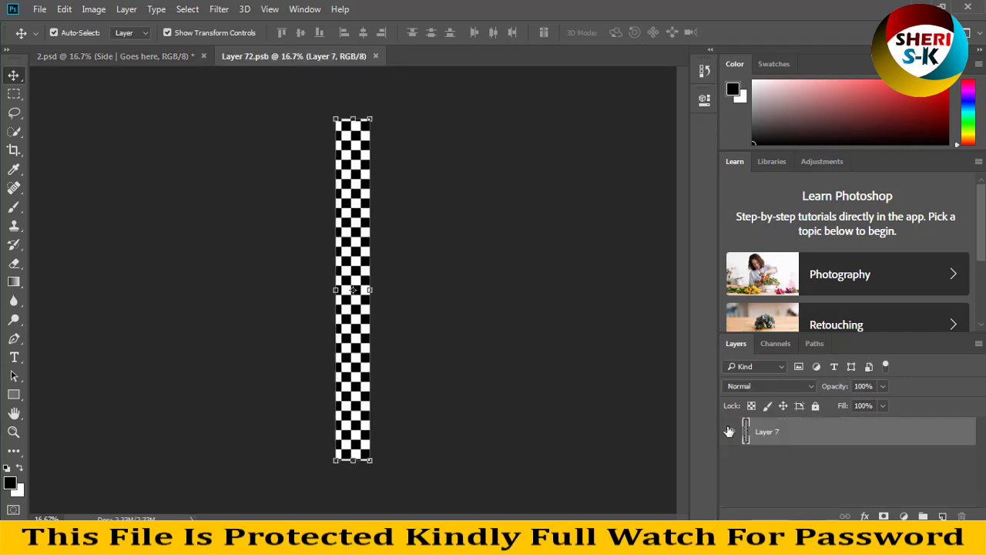
{"action": "left_click", "coordinate": [376, 56]}
Close 2.psd and the laptop photo without saving, returning to the mockup folder.
{"action": "left_click", "coordinate": [202, 56]}
{"action": "left_click", "coordinate": [476, 203]}
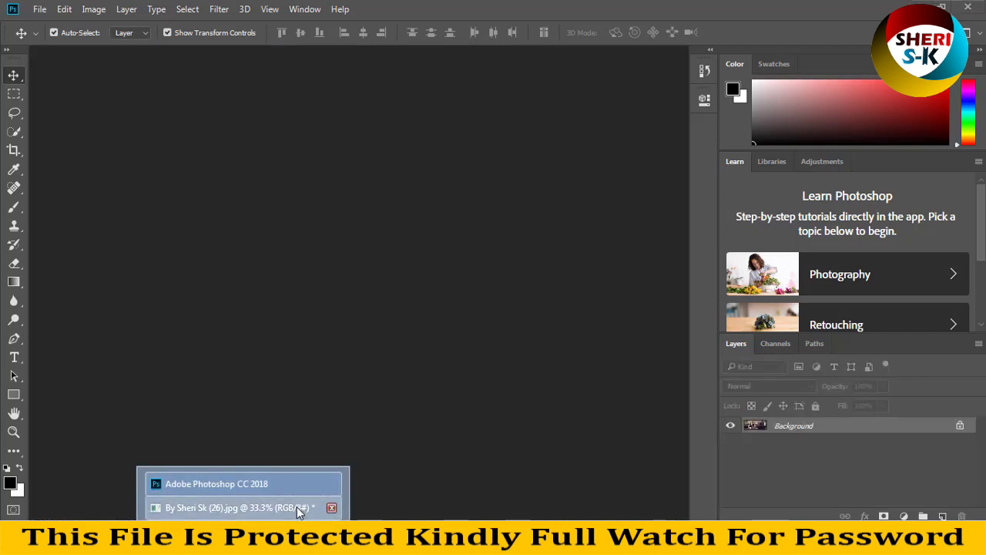
{"action": "left_click", "coordinate": [302, 505]}
{"action": "left_click", "coordinate": [916, 164]}
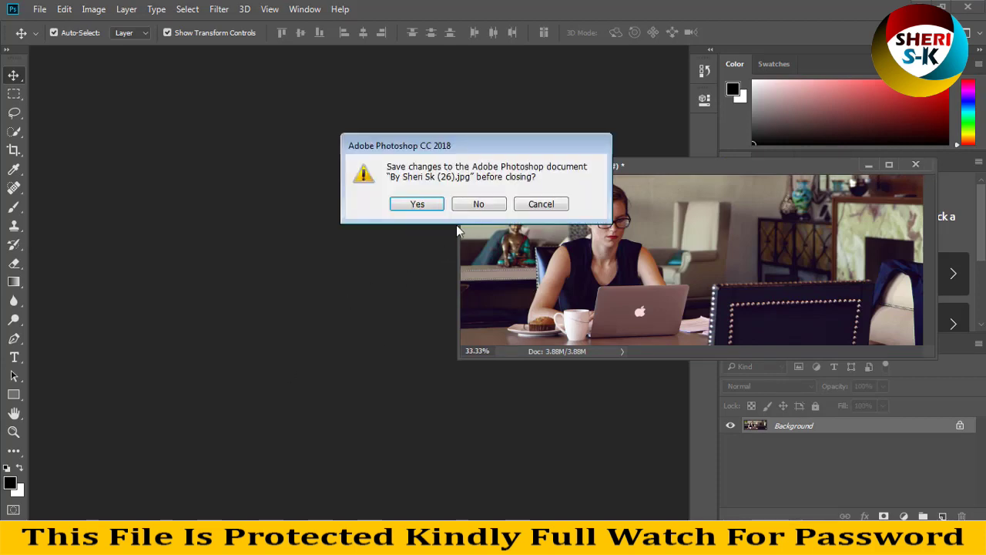
{"action": "left_click", "coordinate": [477, 204]}
{"action": "left_click", "coordinate": [108, 506]}
{"action": "left_click", "coordinate": [419, 429]}
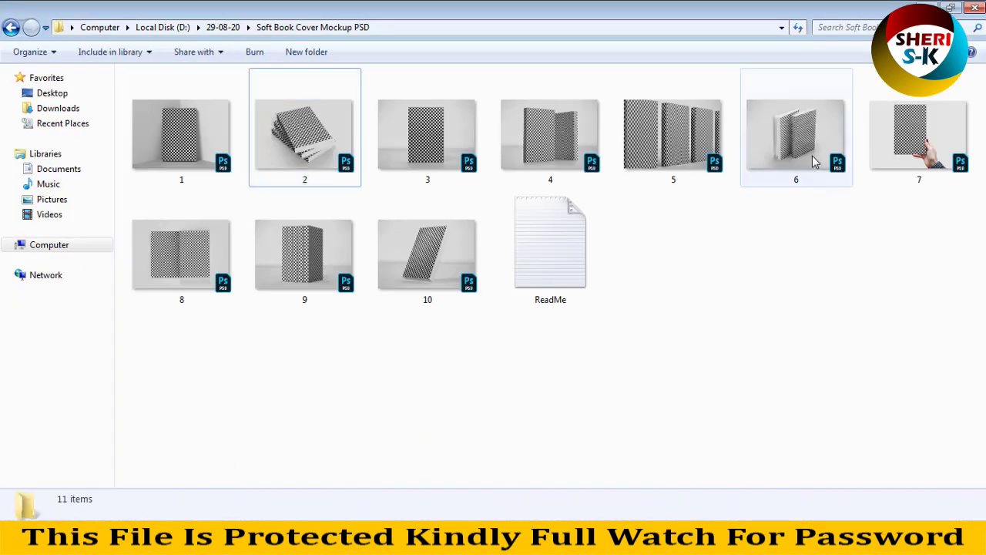
Drag mockup file 7.psd from the folder onto Photoshop to open it.
{"action": "left_click", "coordinate": [913, 159]}
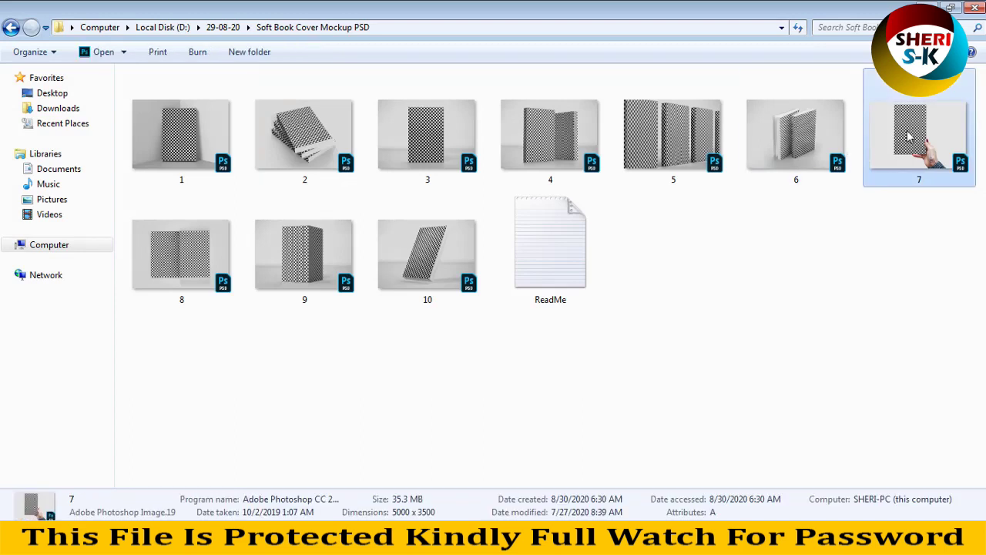
{"action": "mouse_move", "coordinate": [907, 141]}
{"action": "left_mouse_down"}
{"action": "mouse_move", "coordinate": [241, 500]}
{"action": "mouse_move", "coordinate": [342, 214]}
{"action": "left_mouse_up"}
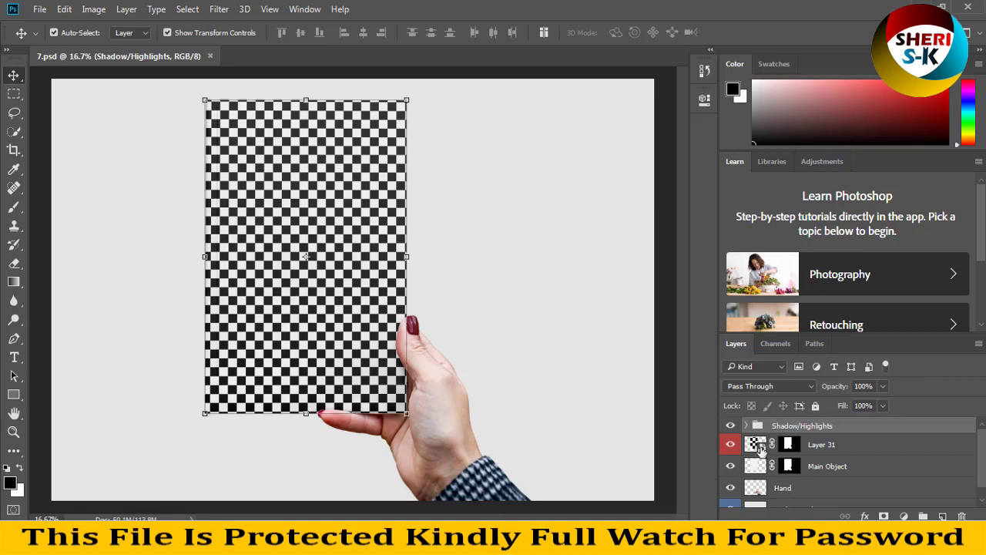
Open Layer 31's cover contents and copy the 0001.jpg banner into them as a new layer.
{"action": "left_click", "coordinate": [761, 449]}
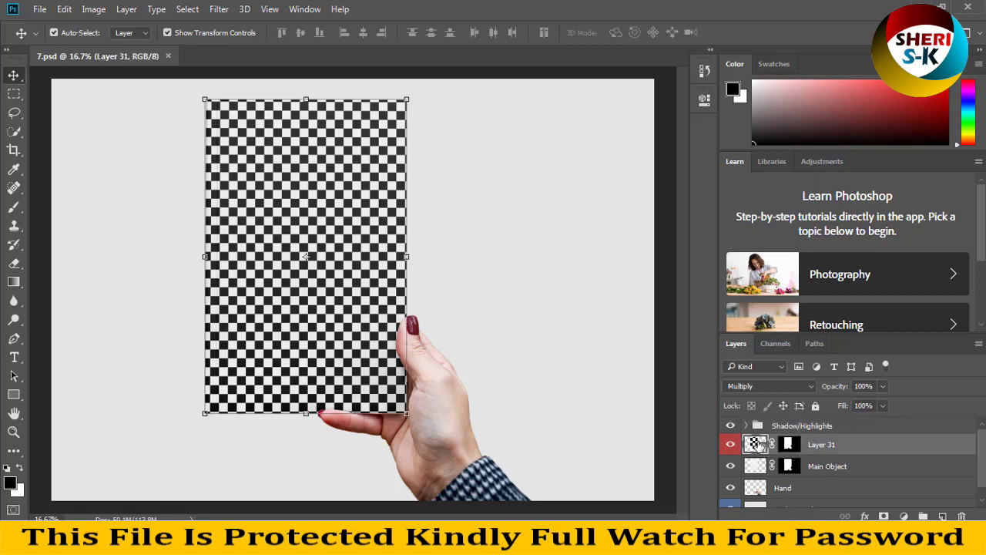
{"action": "double_click", "coordinate": [760, 449]}
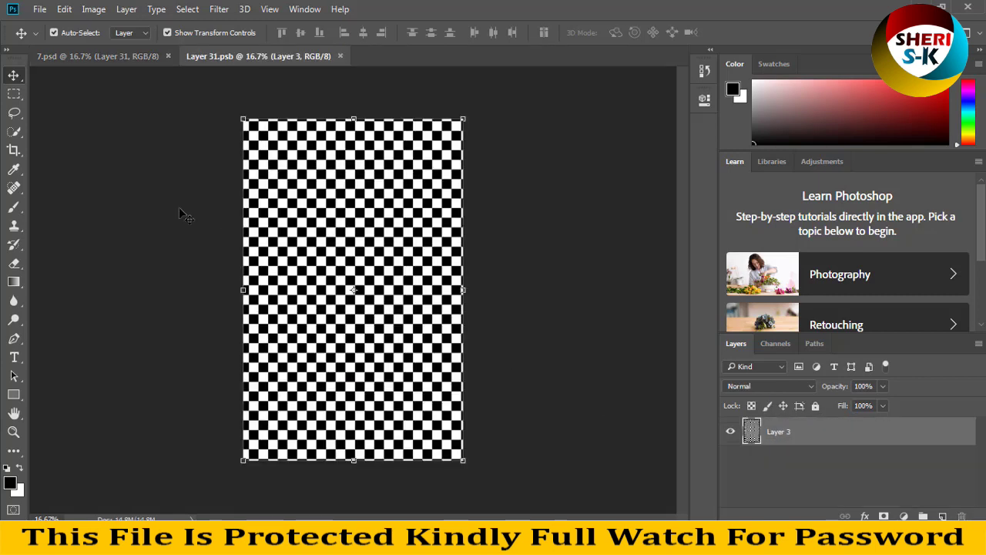
{"action": "left_click", "coordinate": [38, 9]}
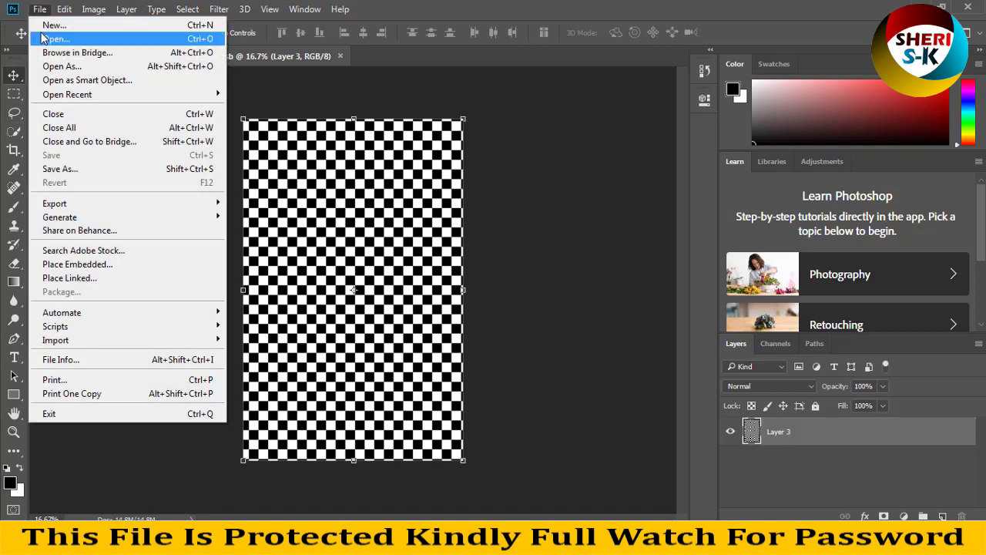
{"action": "left_click", "coordinate": [44, 39]}
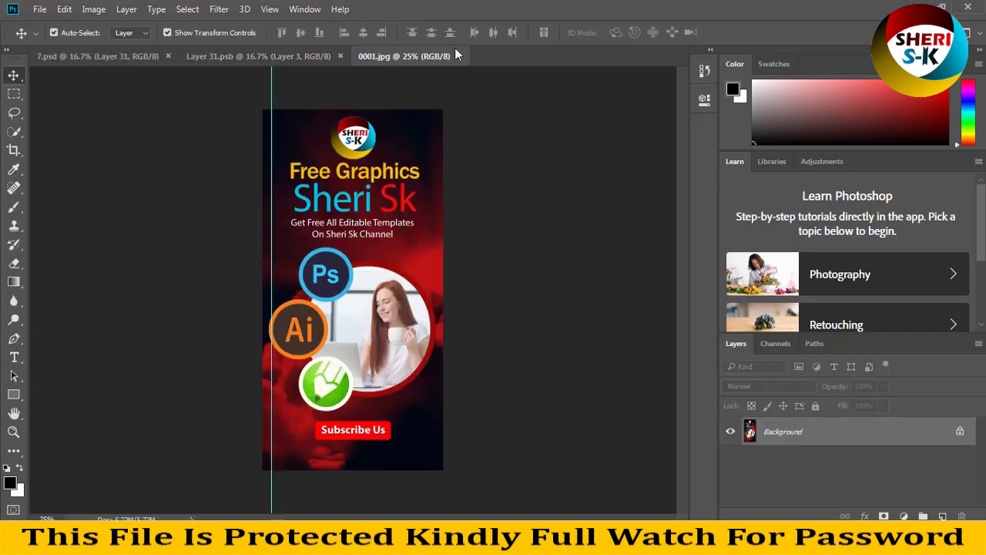
{"action": "left_click_drag", "start_coordinate": [464, 56], "coordinate": [579, 111]}
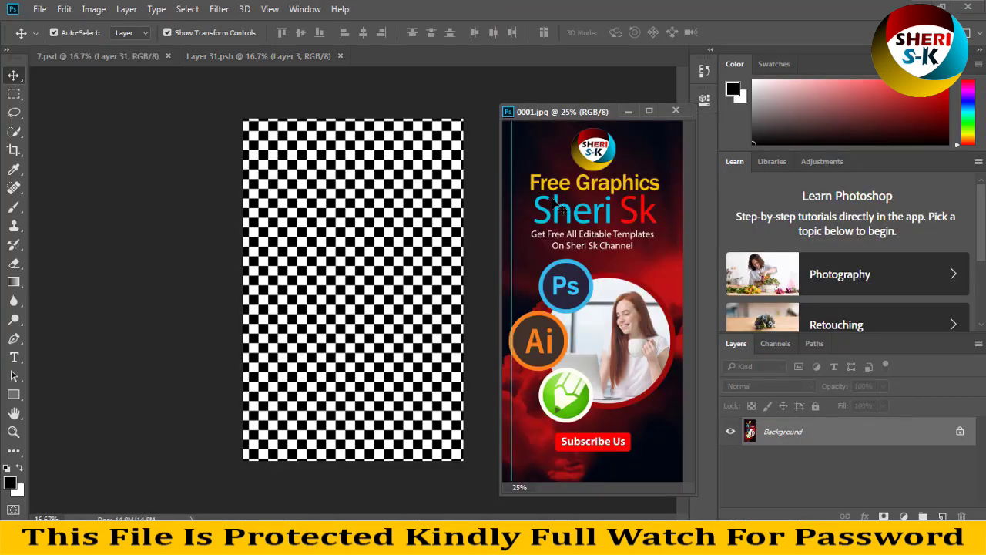
{"action": "mouse_move", "coordinate": [558, 206]}
{"action": "left_mouse_down"}
{"action": "mouse_move", "coordinate": [343, 227]}
{"action": "mouse_move", "coordinate": [295, 174]}
{"action": "left_mouse_up"}
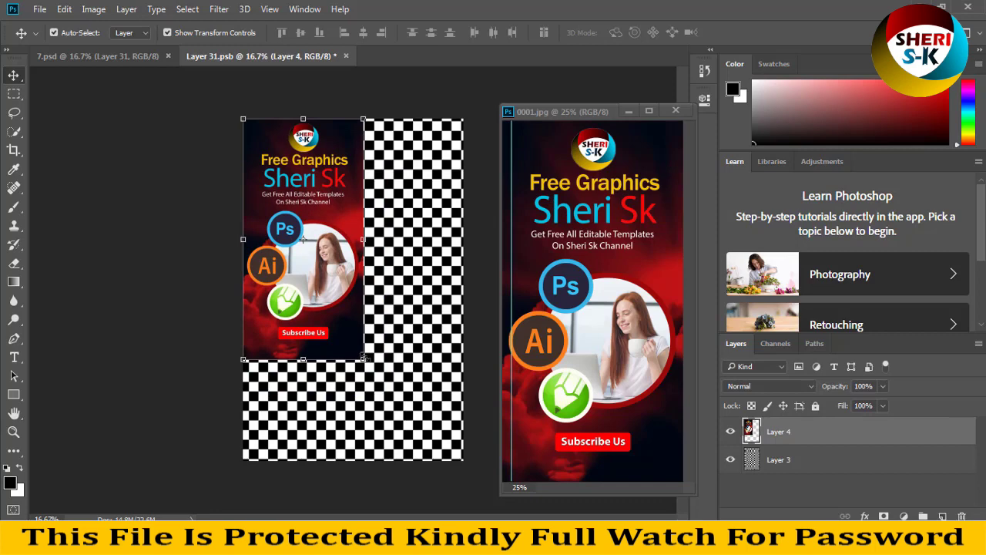
Scale and position the banner to cover the checkerboard, then save Layer 31.psb.
{"action": "mouse_move", "coordinate": [364, 359]}
{"action": "left_mouse_down"}
{"action": "mouse_move", "coordinate": [551, 483]}
{"action": "mouse_move", "coordinate": [560, 501]}
{"action": "left_mouse_up"}
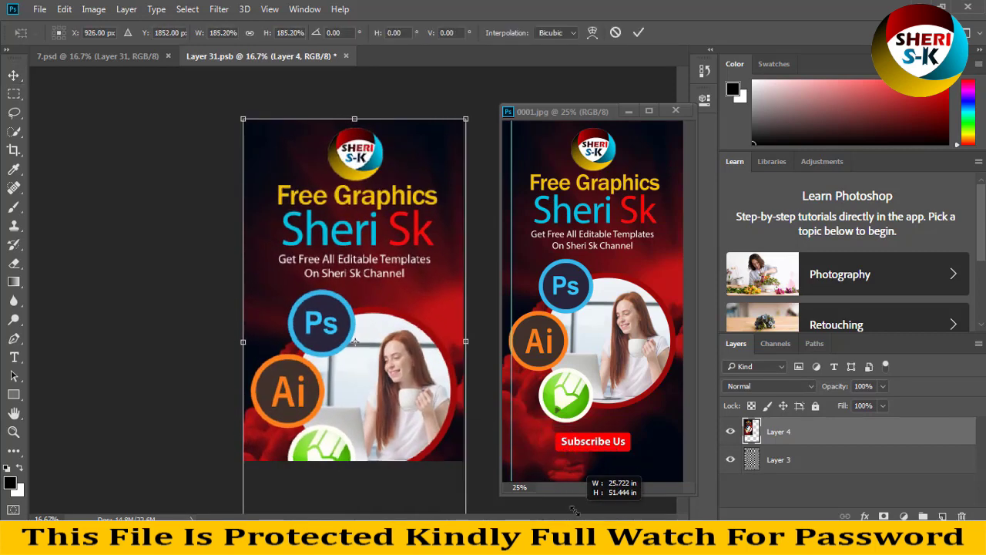
{"action": "left_click_drag", "start_coordinate": [434, 366], "coordinate": [433, 333]}
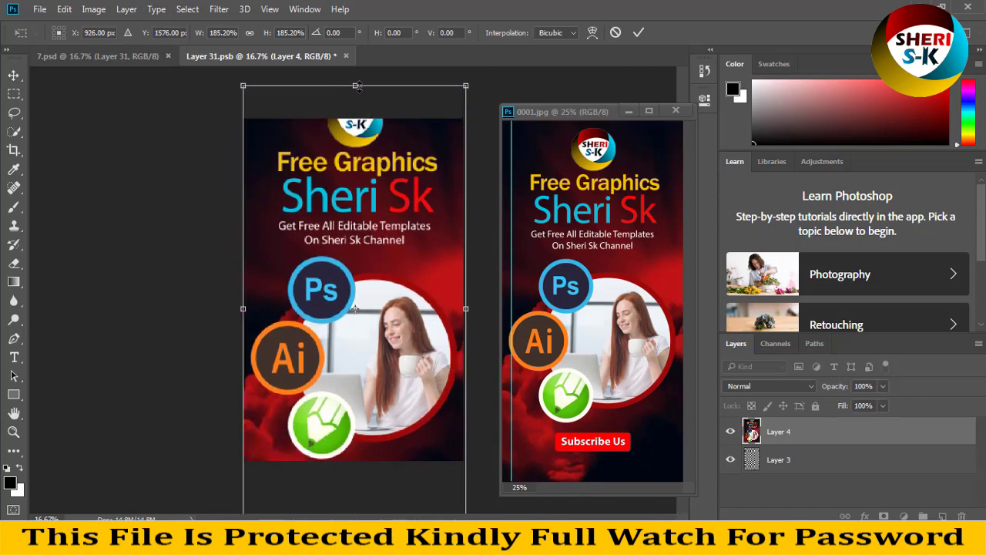
{"action": "left_click_drag", "start_coordinate": [356, 86], "coordinate": [355, 152]}
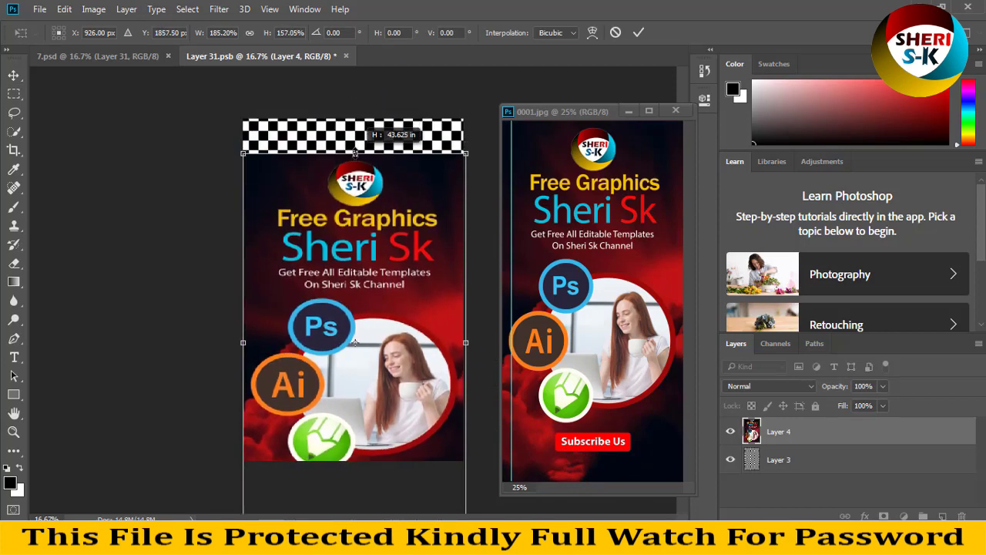
{"action": "left_click_drag", "start_coordinate": [332, 398], "coordinate": [329, 364]}
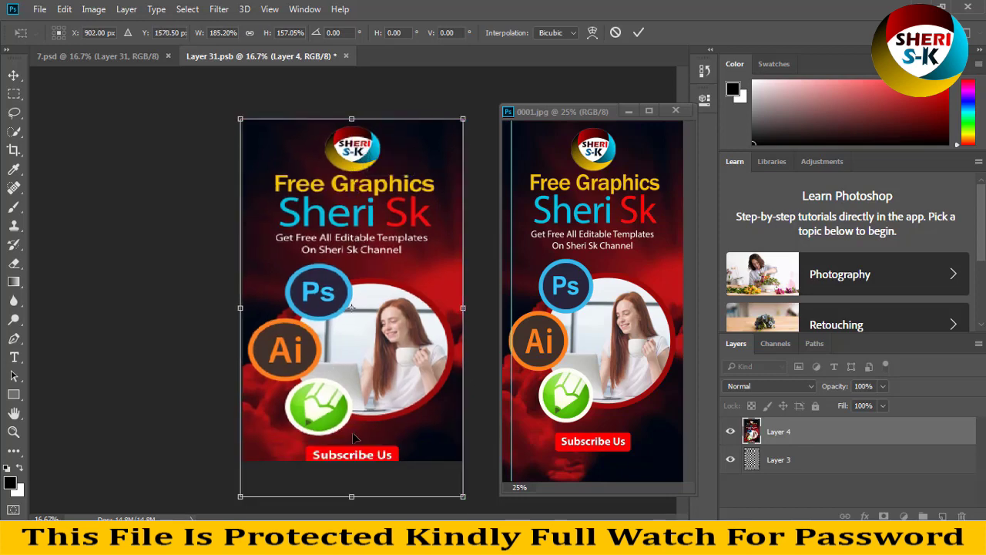
{"action": "left_click_drag", "start_coordinate": [351, 499], "coordinate": [353, 495]}
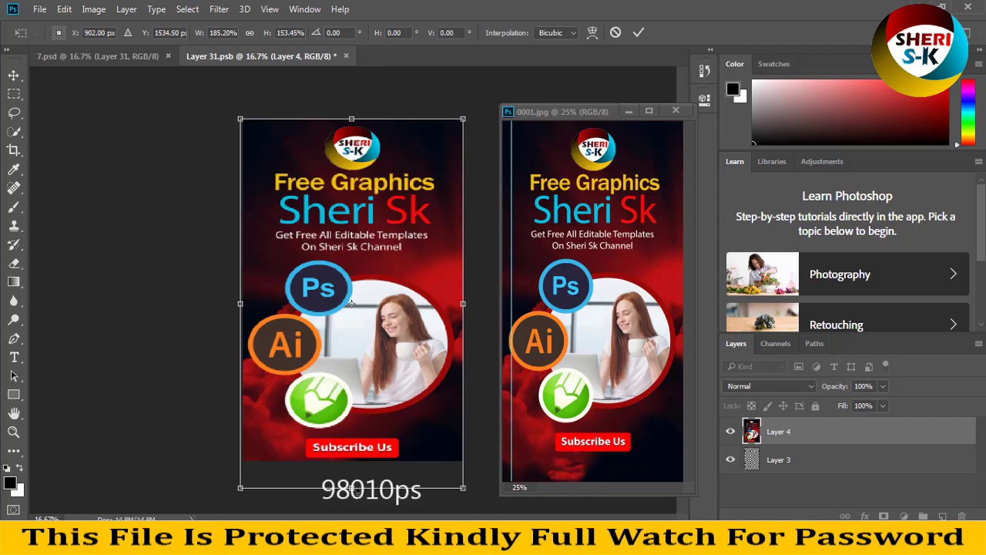
{"action": "key", "text": "Return"}
{"action": "key", "text": "ctrl+s"}
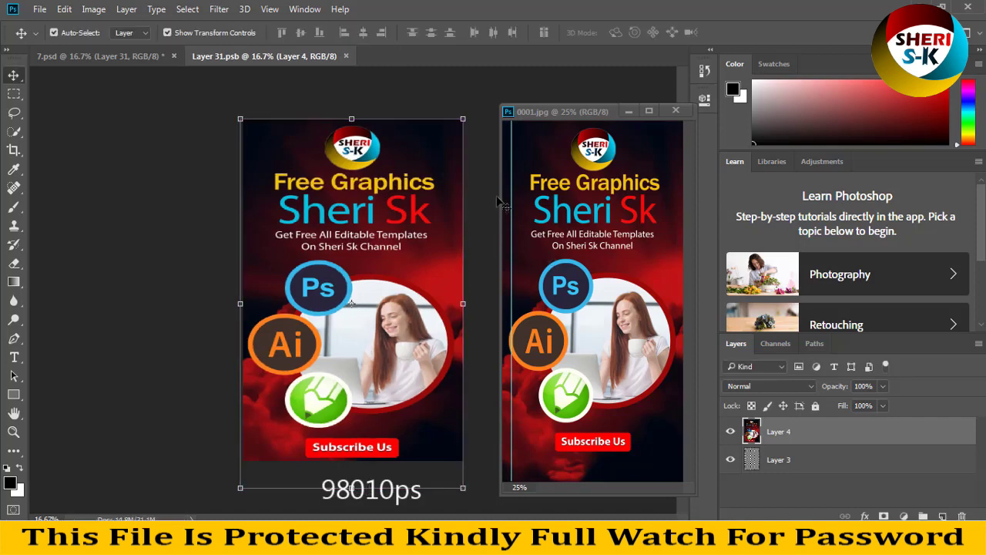
{"action": "left_click", "coordinate": [135, 56]}
Zoom out to review the Free Graphics cover on 7.psd, then close it without saving.
{"action": "left_click", "coordinate": [490, 106]}
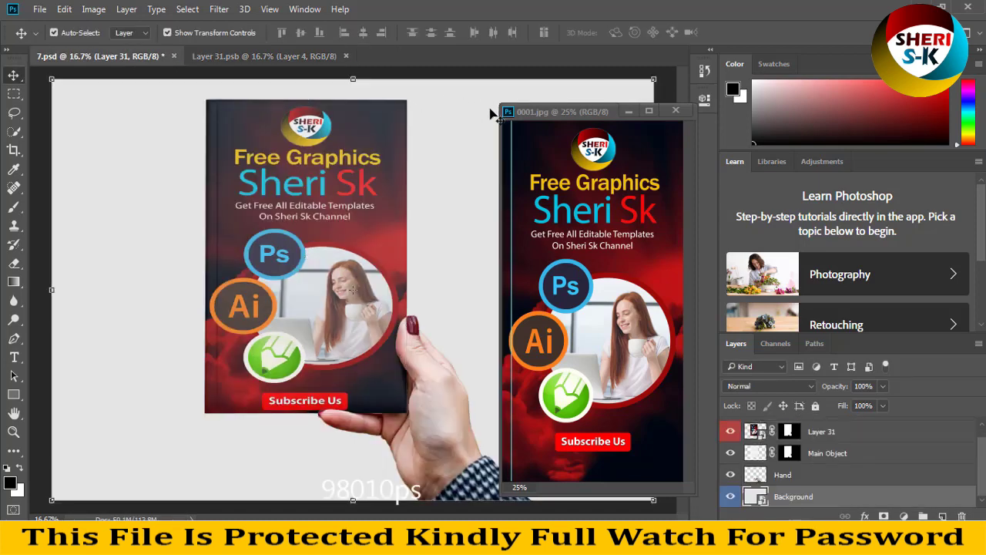
{"action": "key", "text": "ctrl+minus"}
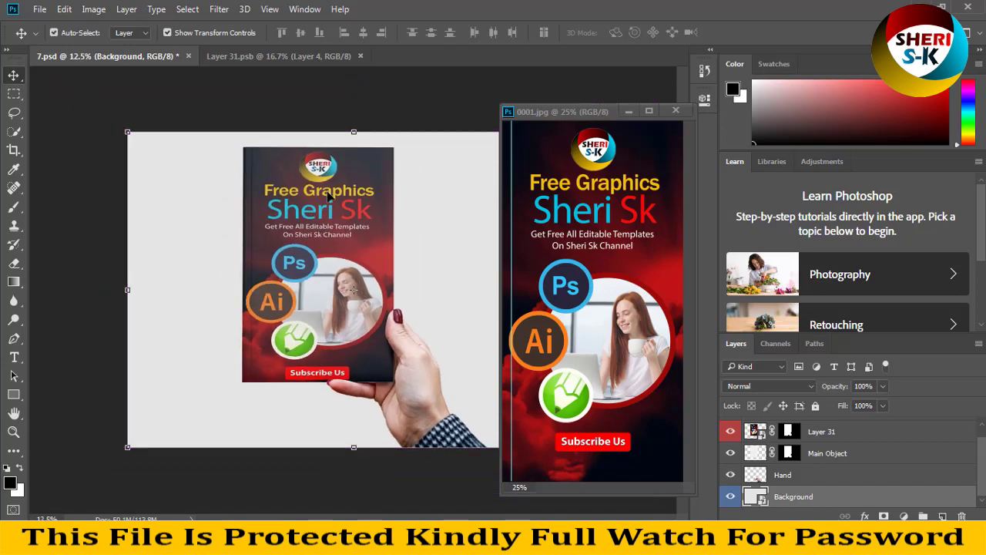
{"action": "left_click", "coordinate": [359, 56]}
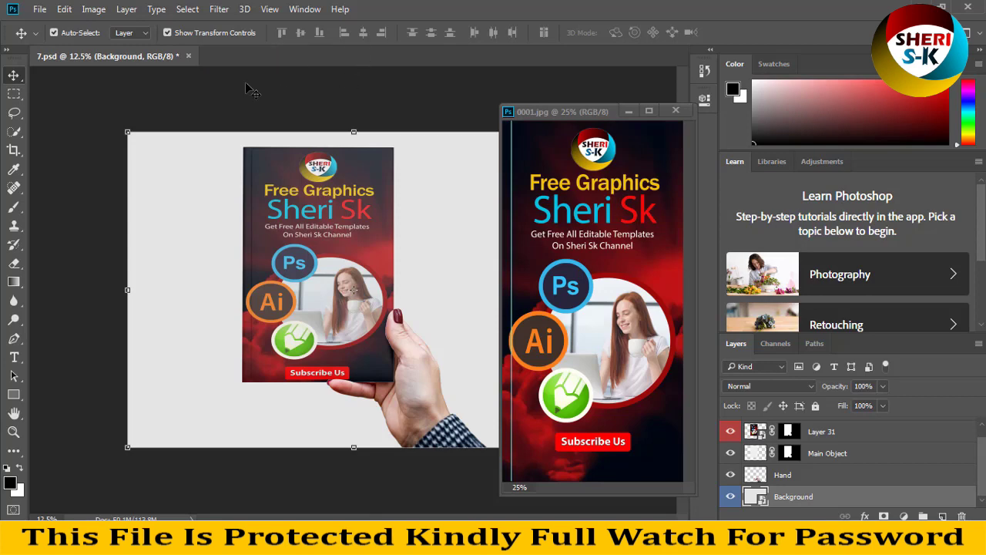
{"action": "left_click", "coordinate": [187, 57]}
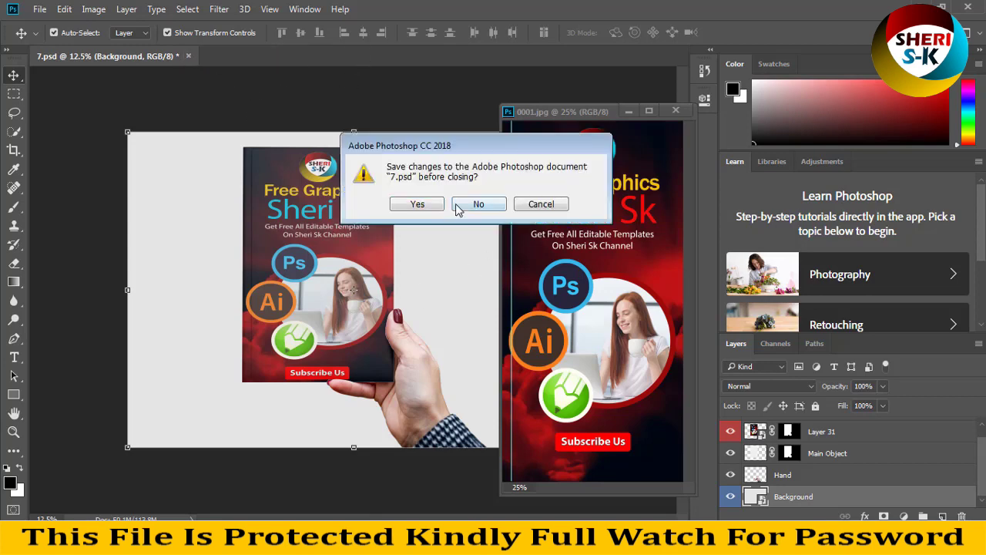
{"action": "left_click", "coordinate": [458, 206]}
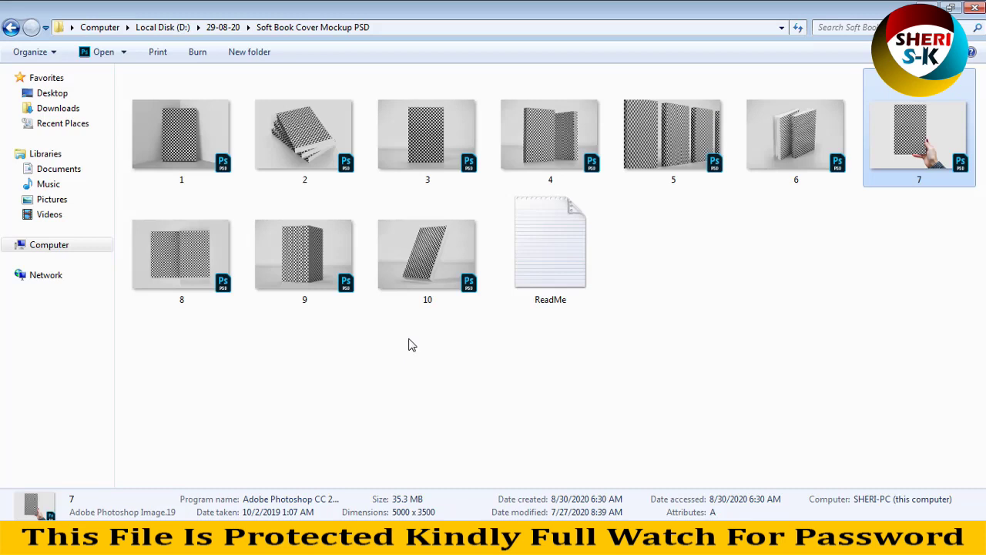
Open file 6.psd in Adobe Photoshop CC 2018 via the Open with menu.
{"action": "left_click", "coordinate": [413, 344]}
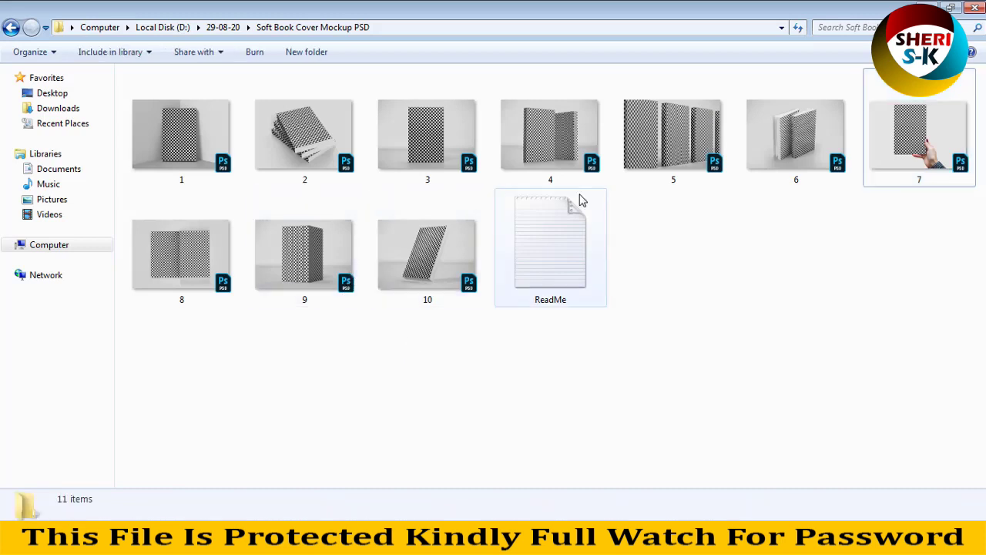
{"action": "left_click", "coordinate": [770, 147]}
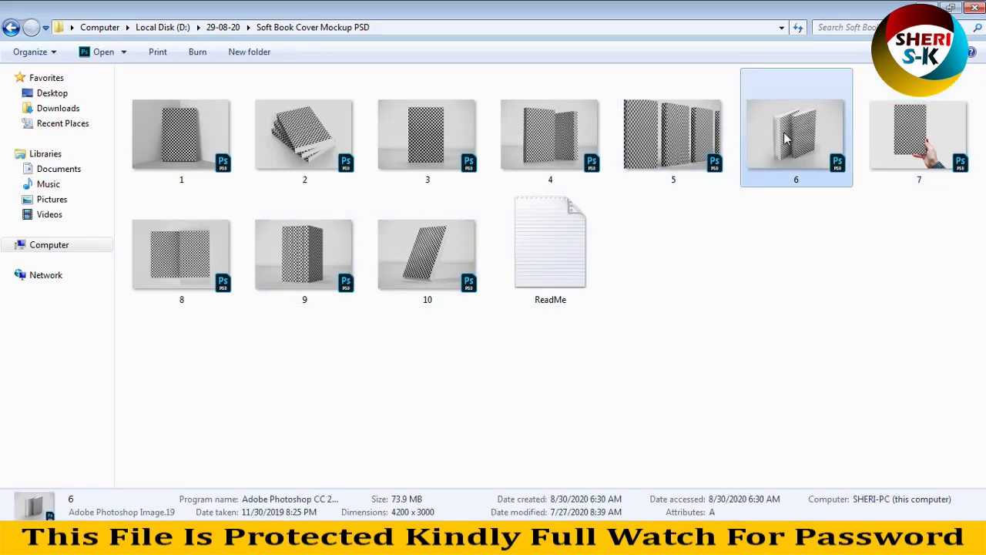
{"action": "right_click", "coordinate": [783, 134]}
{"action": "mouse_move", "coordinate": [828, 211]}
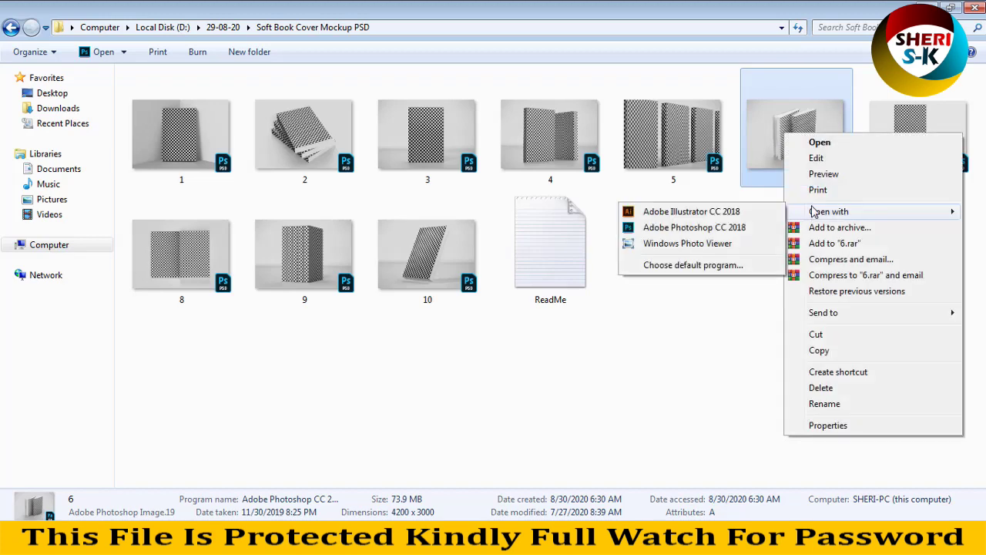
{"action": "left_click", "coordinate": [693, 231]}
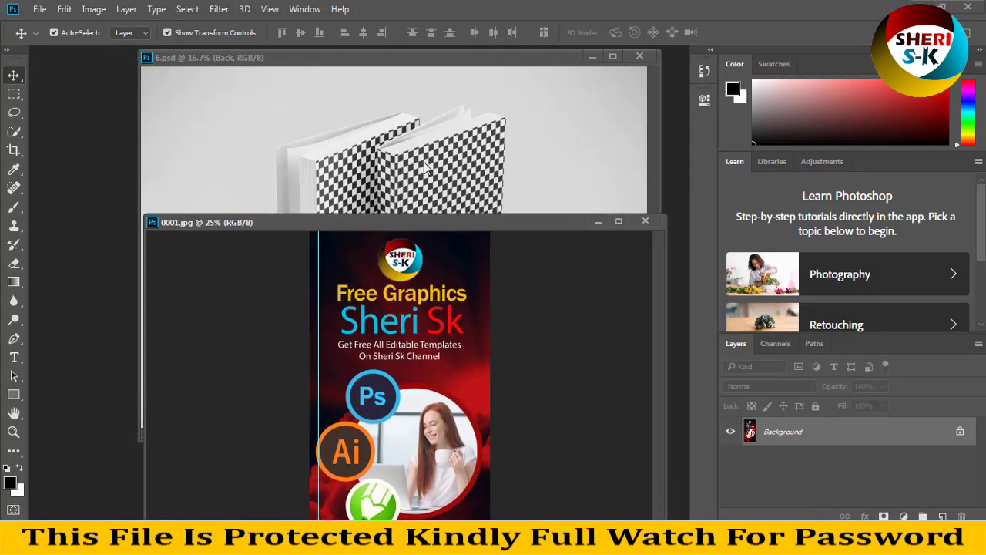
Turn on visibility for the Front, Side and Back | Goes here cover layers.
{"action": "left_click", "coordinate": [426, 168]}
{"action": "left_click", "coordinate": [493, 213]}
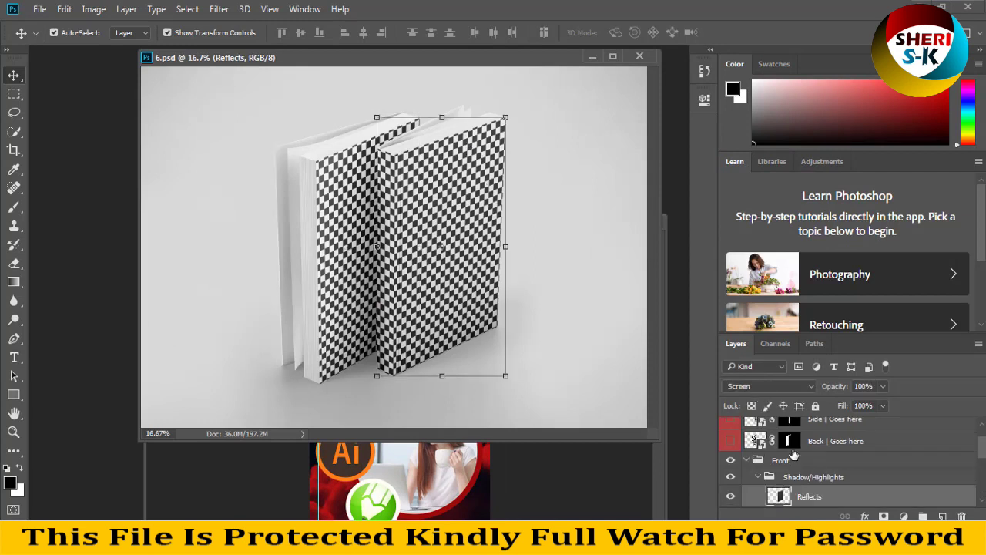
{"action": "scroll", "coordinate": [778, 493], "scroll_direction": "up", "scroll_amount": 2}
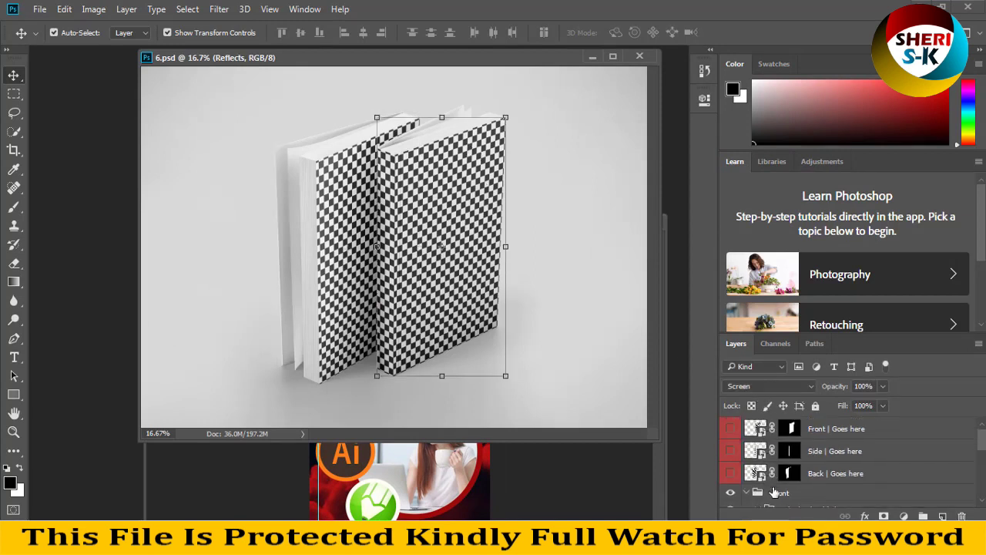
{"action": "left_click", "coordinate": [761, 437]}
{"action": "left_click", "coordinate": [732, 430]}
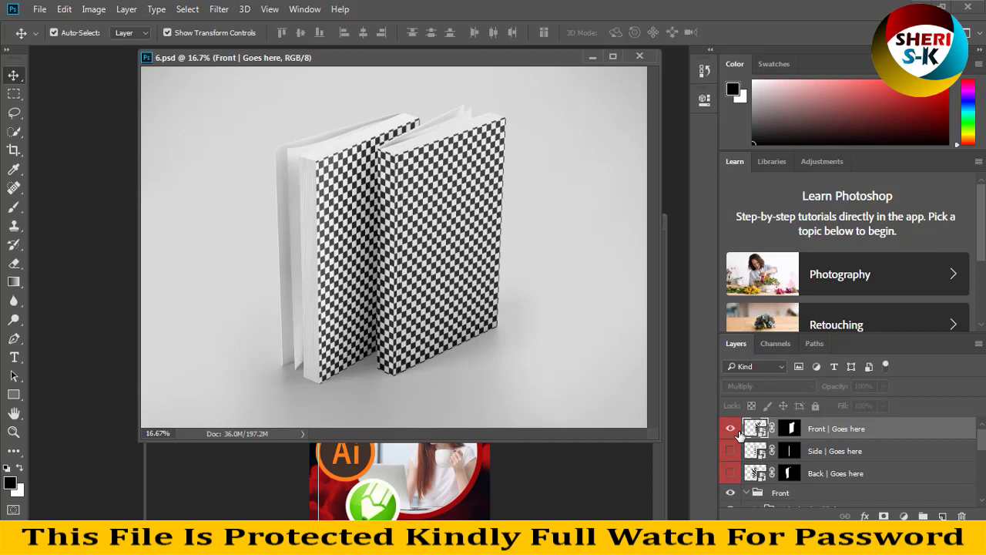
{"action": "left_click", "coordinate": [732, 450]}
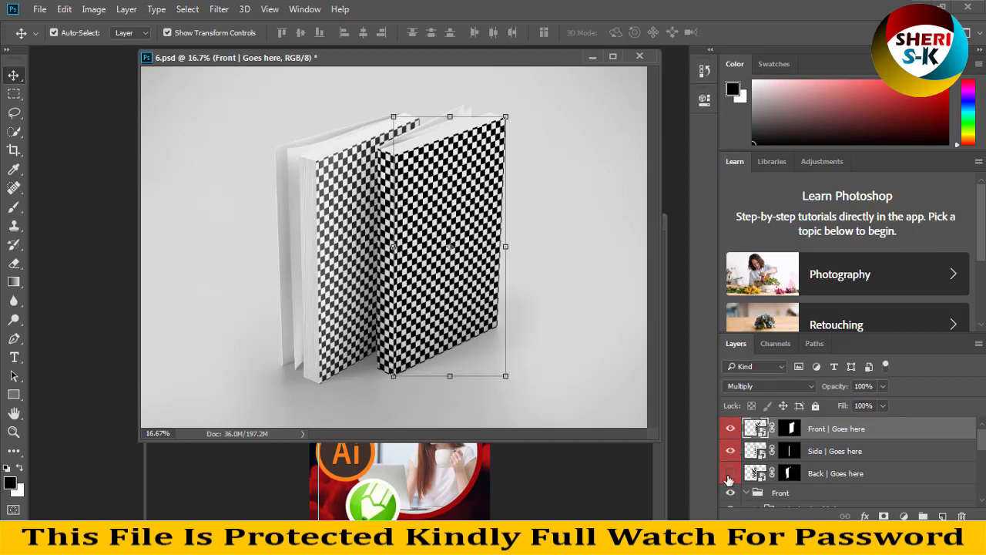
{"action": "left_click", "coordinate": [730, 473]}
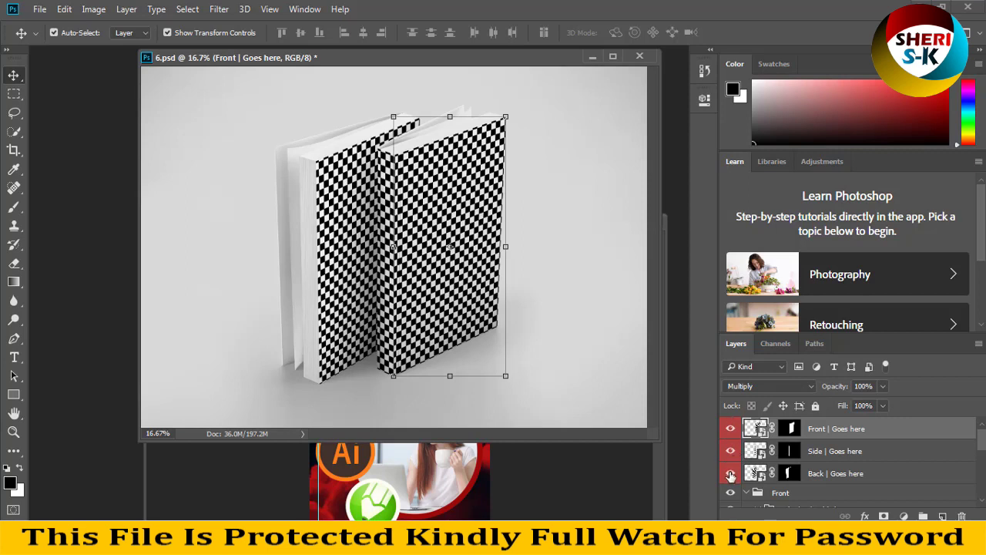
Toggle the Front and Side layers to compare, then edit the Front smart object as Layer 81311.psb.
{"action": "left_click", "coordinate": [731, 430]}
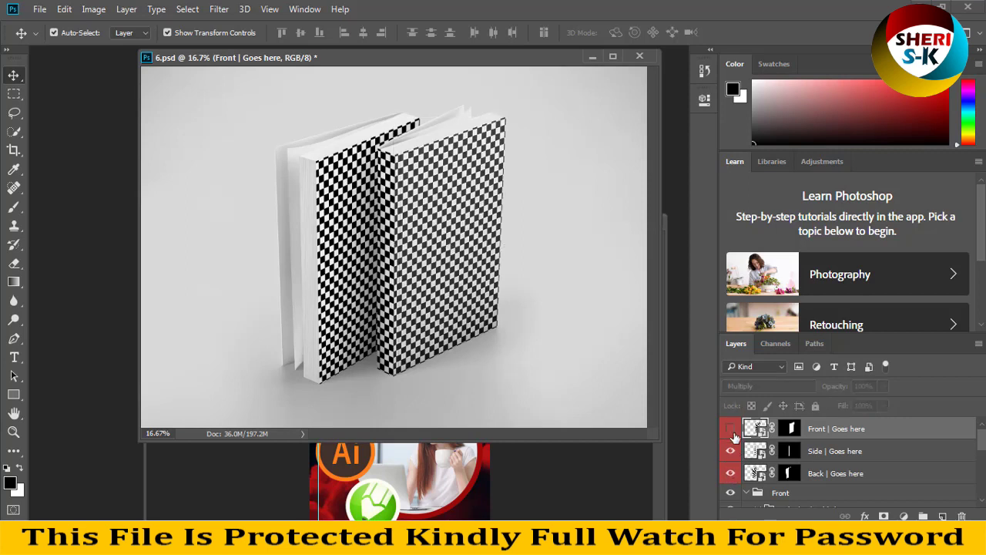
{"action": "left_click", "coordinate": [731, 430]}
{"action": "left_click", "coordinate": [731, 450]}
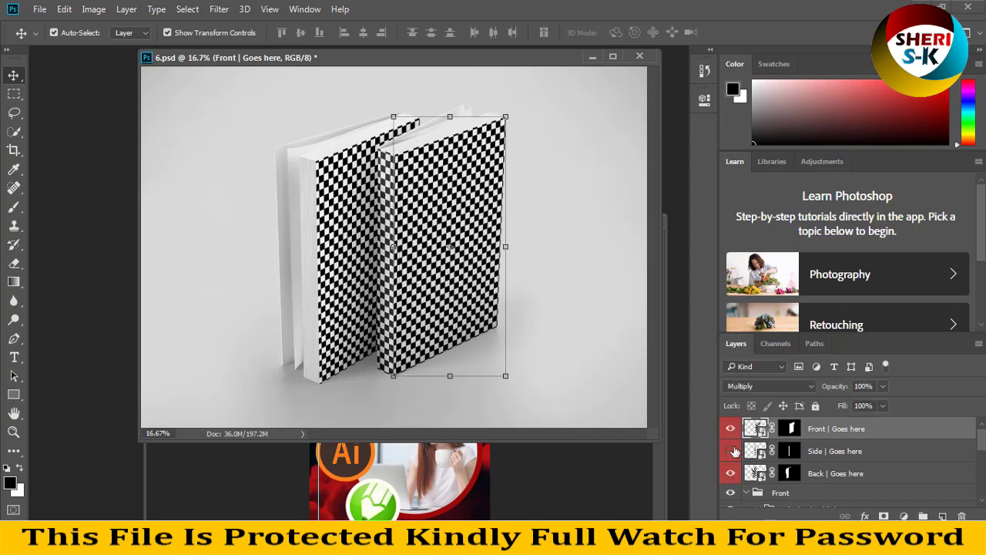
{"action": "left_click", "coordinate": [731, 451]}
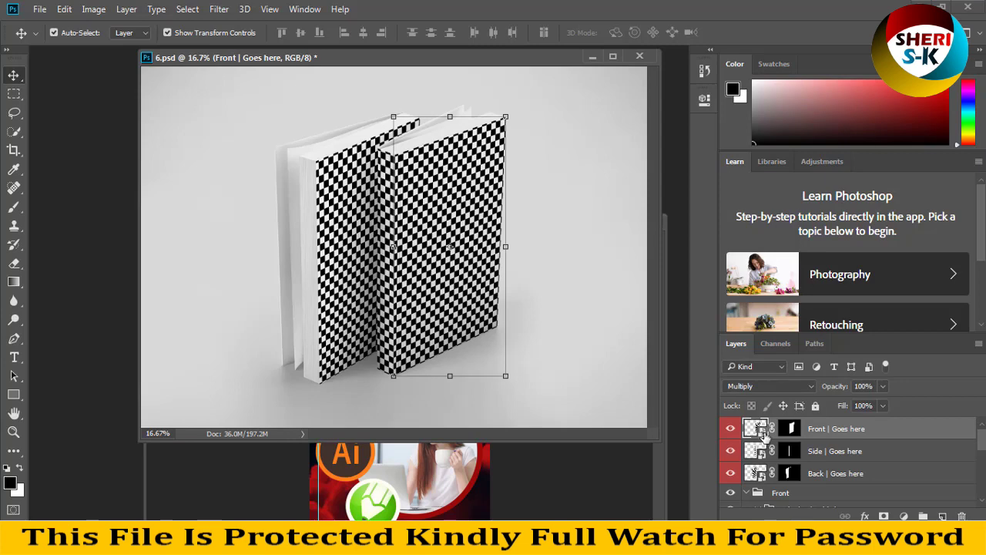
{"action": "double_click", "coordinate": [761, 432]}
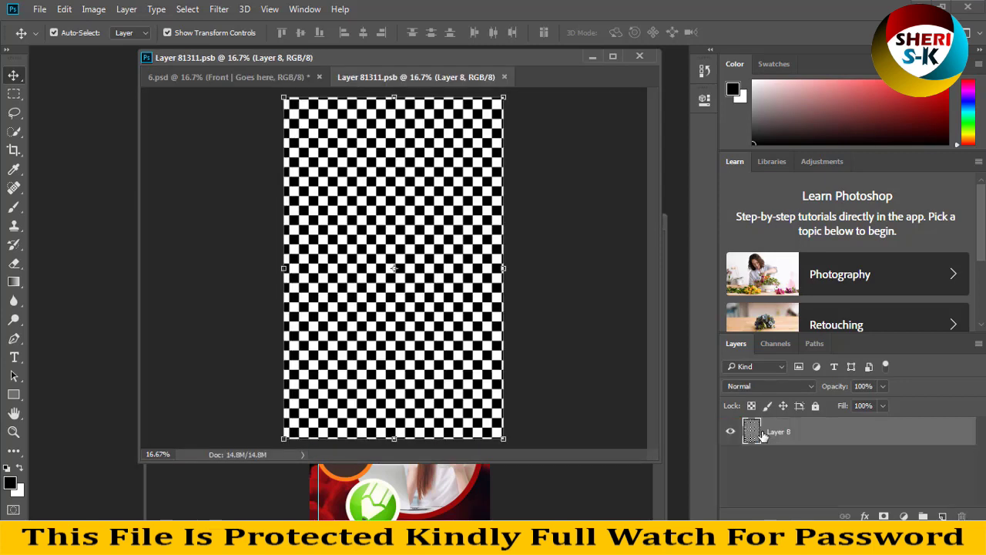
Place the 0001.jpg poster into Layer 81311.psb, stretch it to the cover's full height, and save.
{"action": "left_click", "coordinate": [412, 466]}
{"action": "mouse_move", "coordinate": [424, 485]}
{"action": "left_mouse_down"}
{"action": "mouse_move", "coordinate": [398, 203]}
{"action": "mouse_move", "coordinate": [389, 233]}
{"action": "mouse_move", "coordinate": [503, 218]}
{"action": "left_mouse_up"}
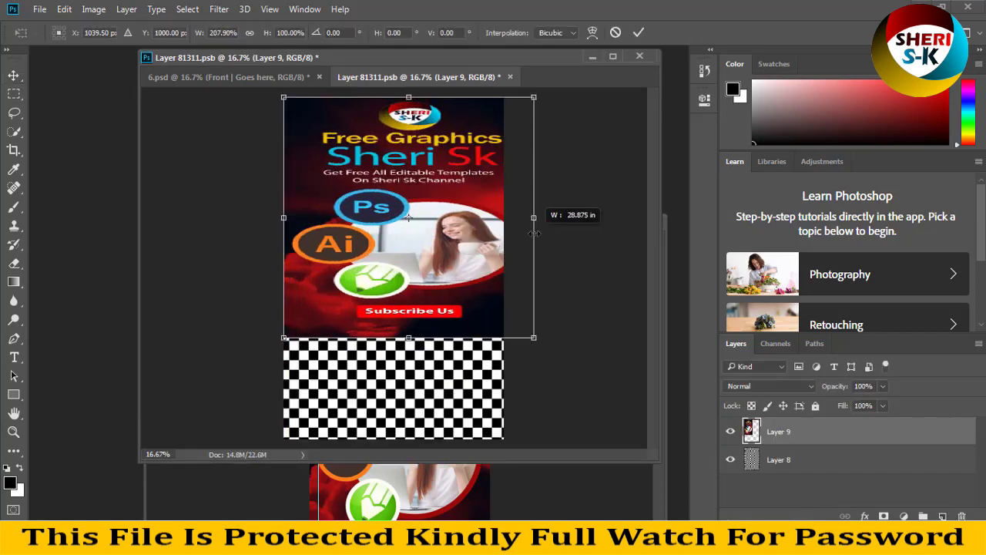
{"action": "left_click_drag", "start_coordinate": [394, 338], "coordinate": [392, 445]}
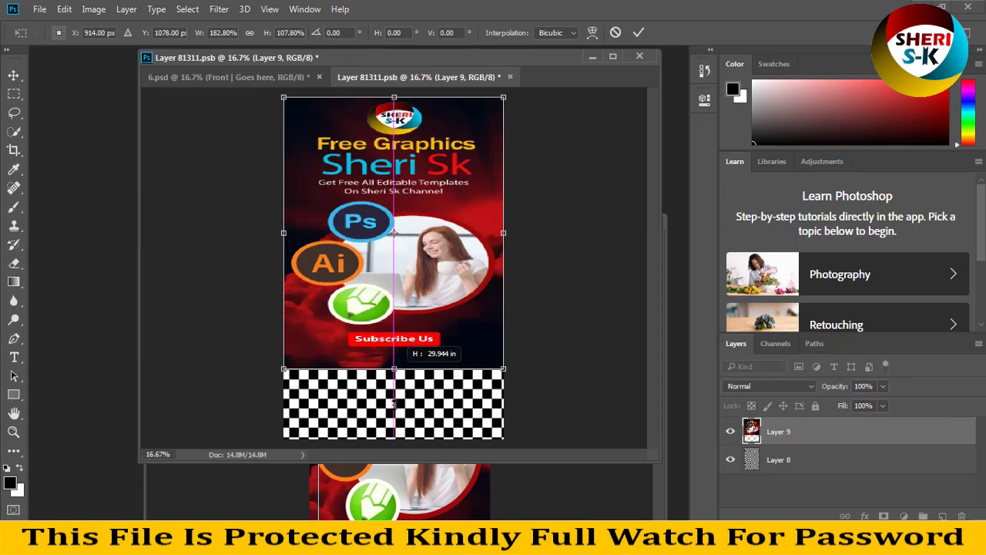
{"action": "key", "text": "Return"}
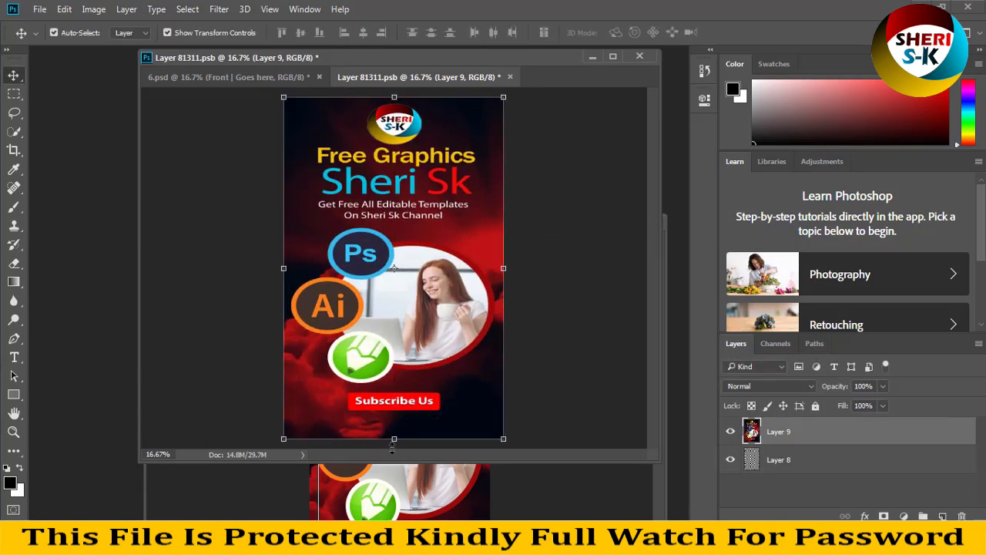
{"action": "key", "text": "ctrl+s"}
{"action": "left_click", "coordinate": [300, 76]}
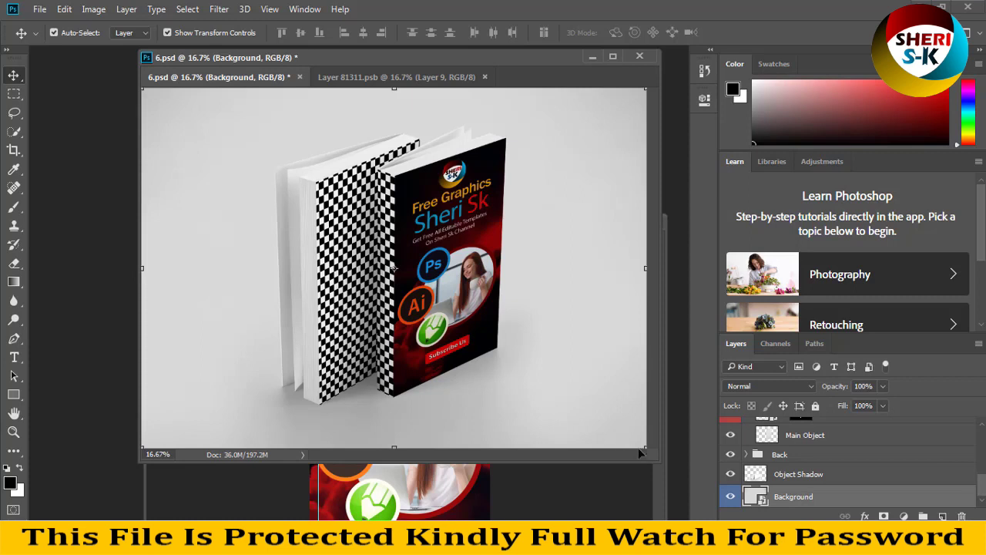
{"action": "scroll", "coordinate": [770, 463], "scroll_direction": "up", "scroll_amount": 1}
Fill the Side | Goes here spine contents with the poster, stretched to full height and width, and save.
{"action": "left_click", "coordinate": [771, 441]}
{"action": "double_click", "coordinate": [769, 442]}
{"action": "mouse_move", "coordinate": [477, 459]}
{"action": "left_mouse_down"}
{"action": "mouse_move", "coordinate": [444, 173]}
{"action": "mouse_move", "coordinate": [418, 131]}
{"action": "left_mouse_up"}
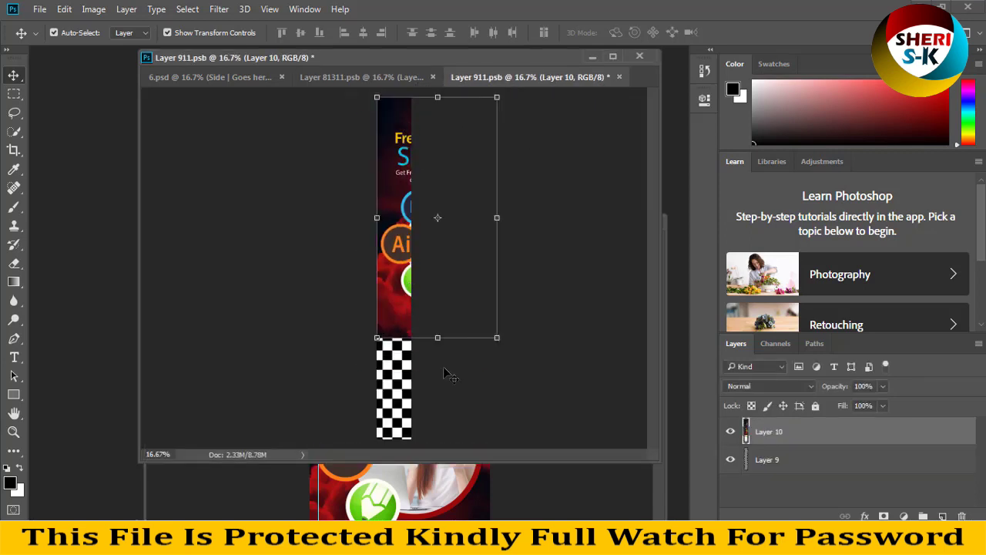
{"action": "left_click_drag", "start_coordinate": [438, 339], "coordinate": [437, 439]}
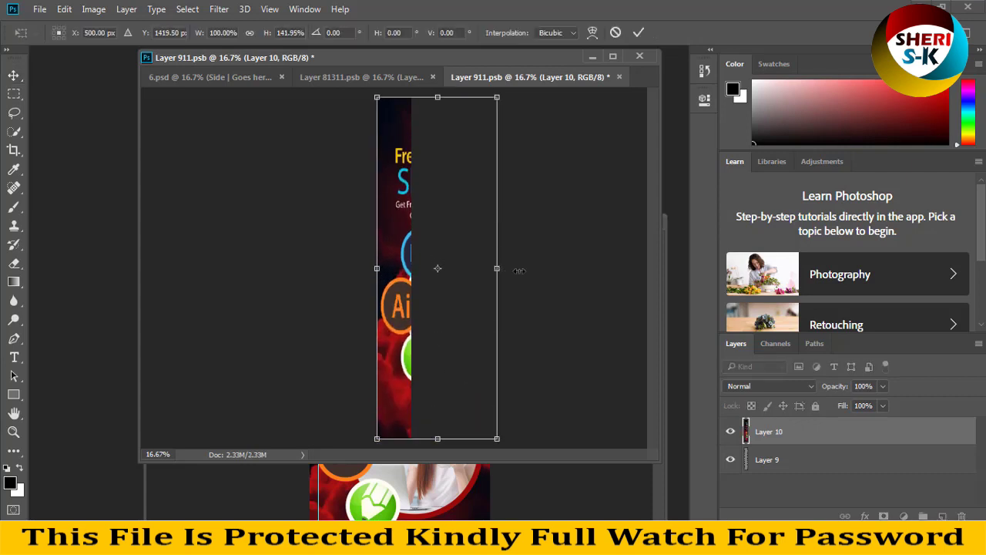
{"action": "left_click_drag", "start_coordinate": [497, 268], "coordinate": [683, 269]}
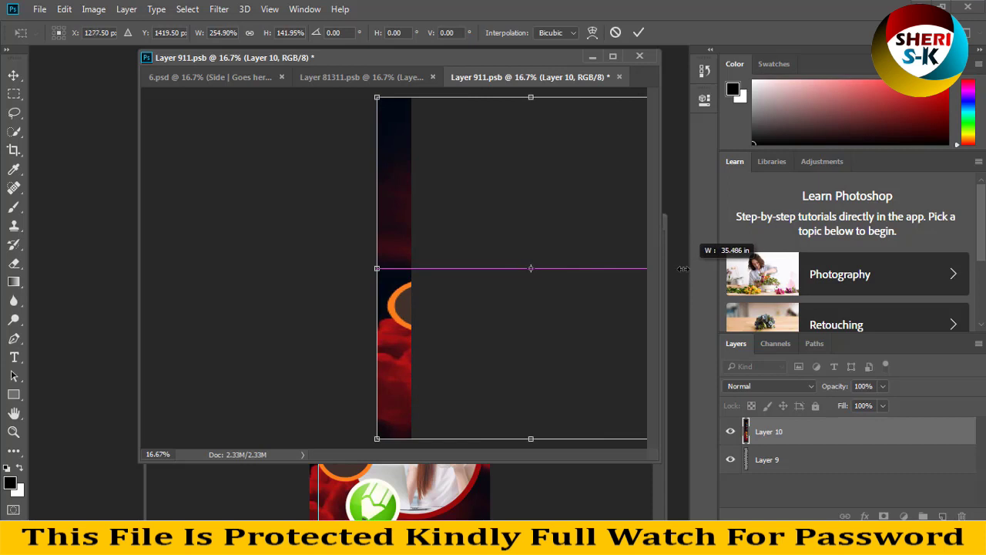
{"action": "key", "text": "Return"}
{"action": "key", "text": "ctrl+s"}
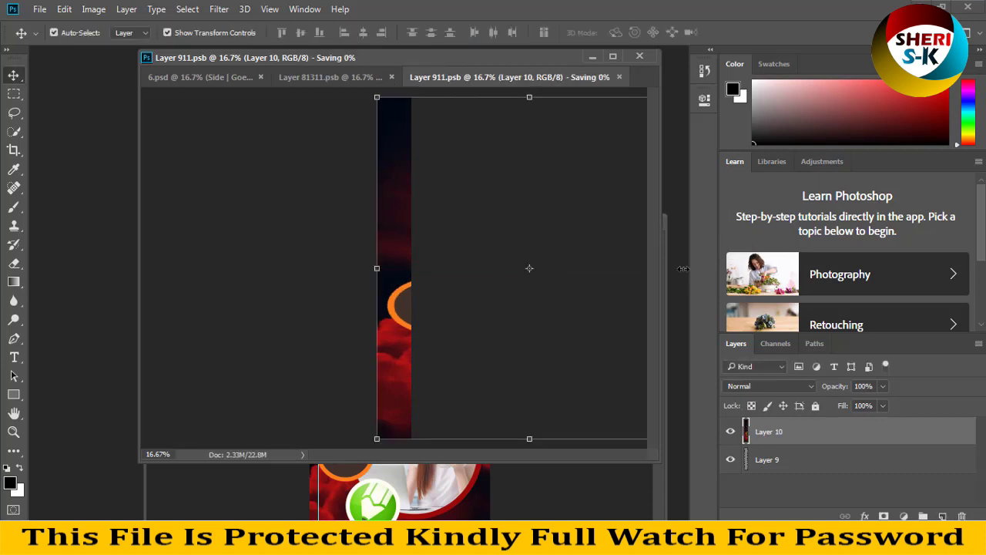
{"action": "left_click", "coordinate": [254, 76]}
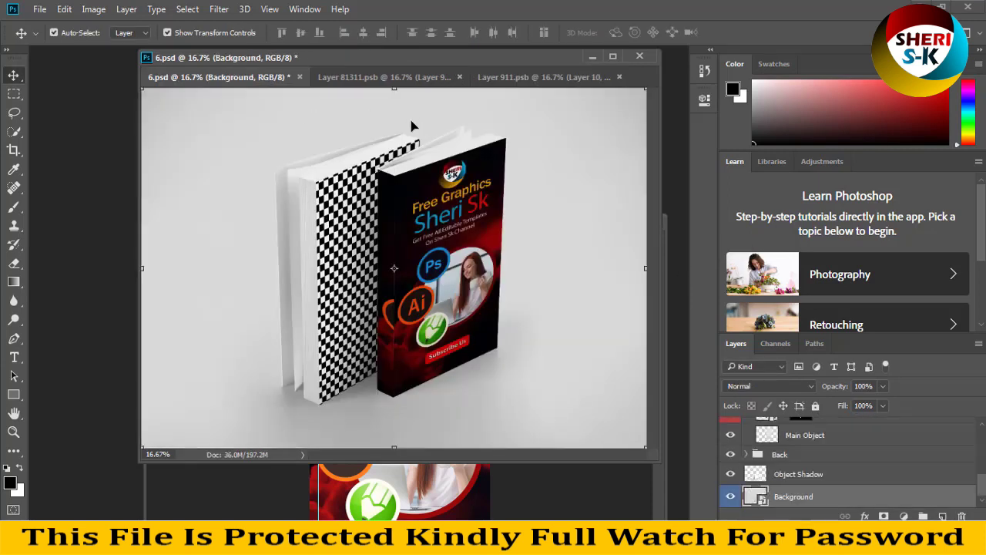
Expand the Back group, hide the Front and Side | Goes here layers, and select the back cover layer.
{"action": "left_click", "coordinate": [746, 454]}
{"action": "scroll", "coordinate": [732, 459], "scroll_direction": "down", "scroll_amount": 2}
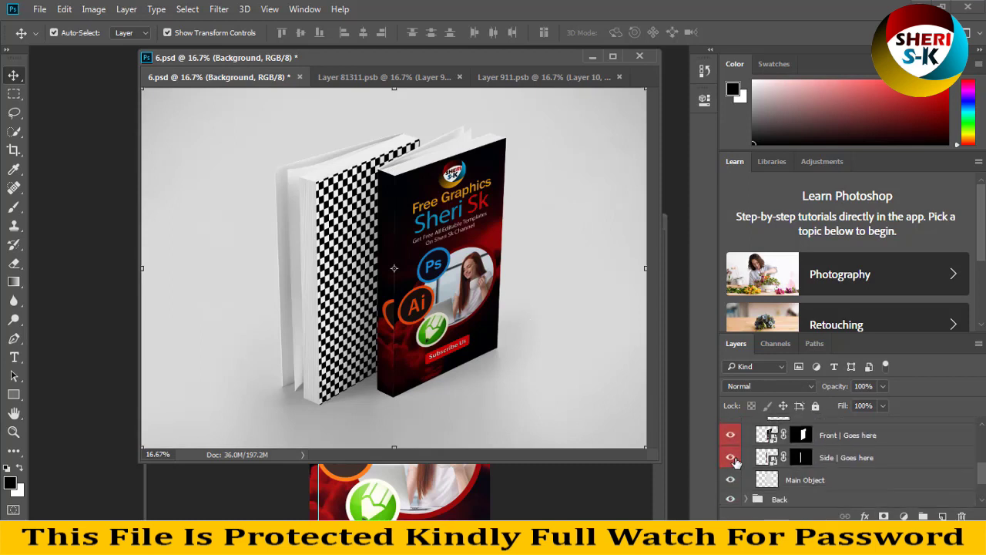
{"action": "left_click", "coordinate": [731, 458]}
{"action": "left_click", "coordinate": [729, 435]}
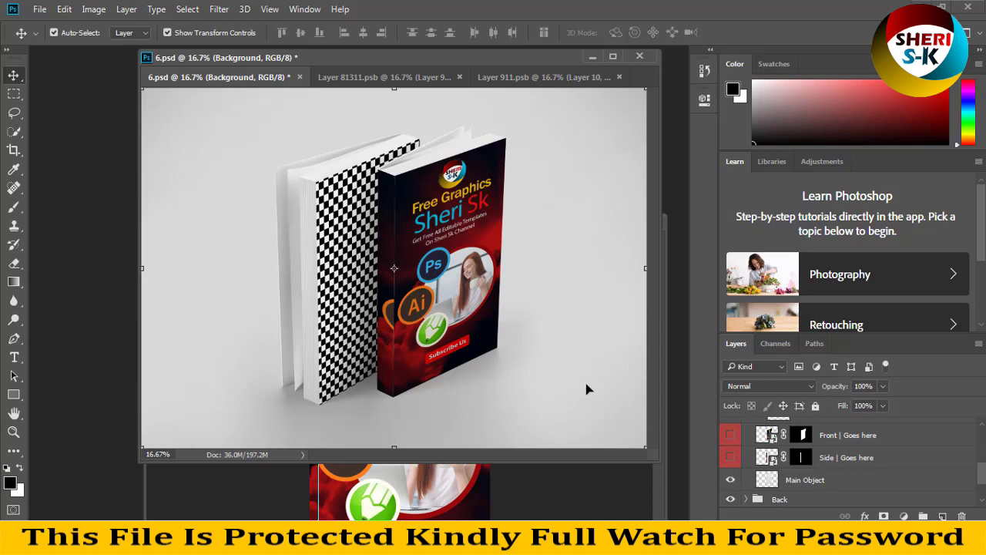
{"action": "left_click", "coordinate": [343, 300]}
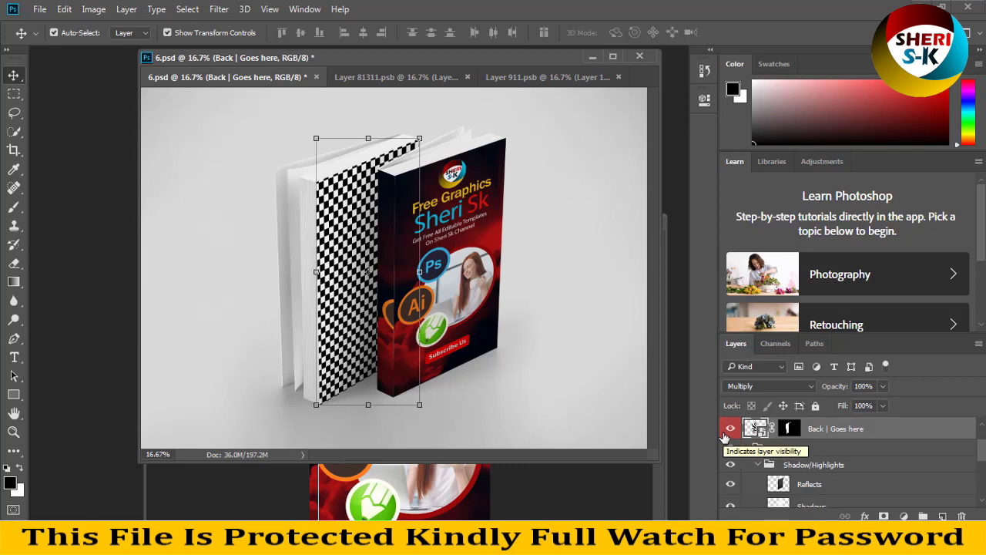
Close Layer 911.psb, Layer 81311.psb, 6.psd without saving, and 0001.jpg.
{"action": "left_click", "coordinate": [617, 77]}
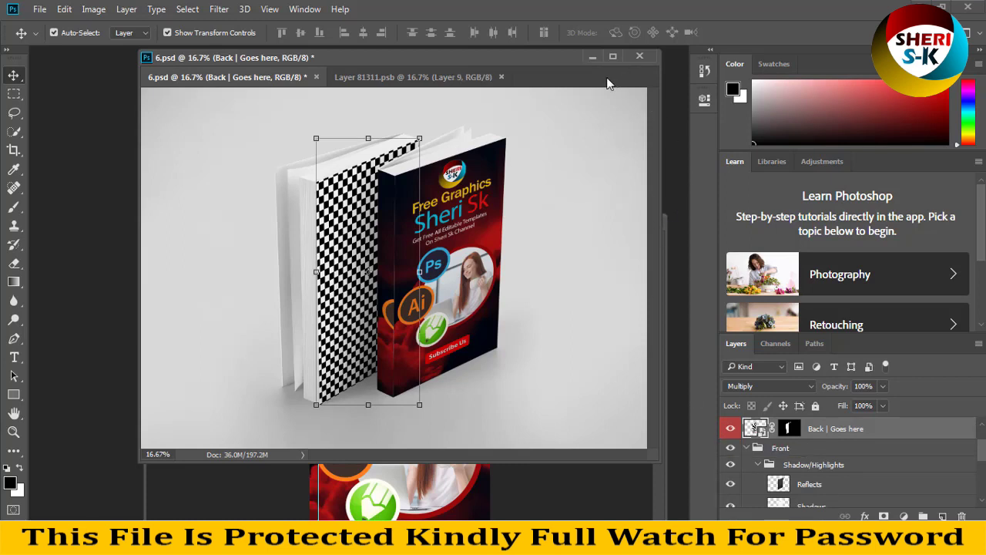
{"action": "left_click", "coordinate": [501, 77]}
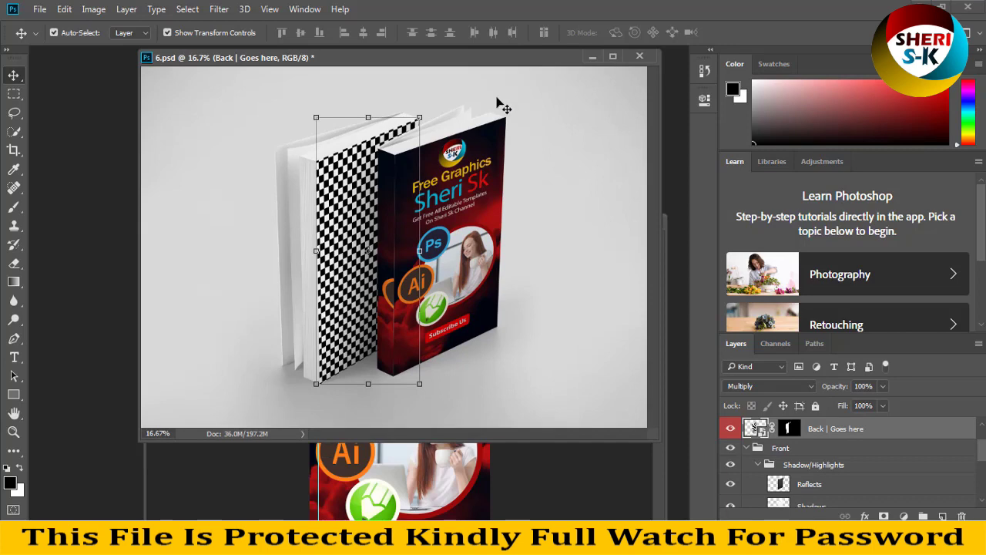
{"action": "left_click", "coordinate": [639, 57]}
{"action": "left_click", "coordinate": [476, 202]}
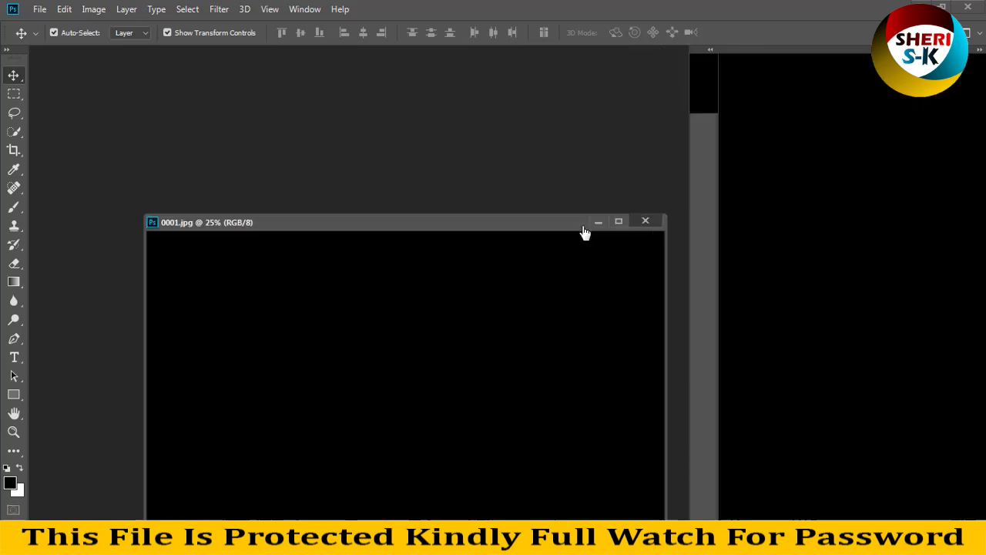
{"action": "key", "text": "ctrl+w"}
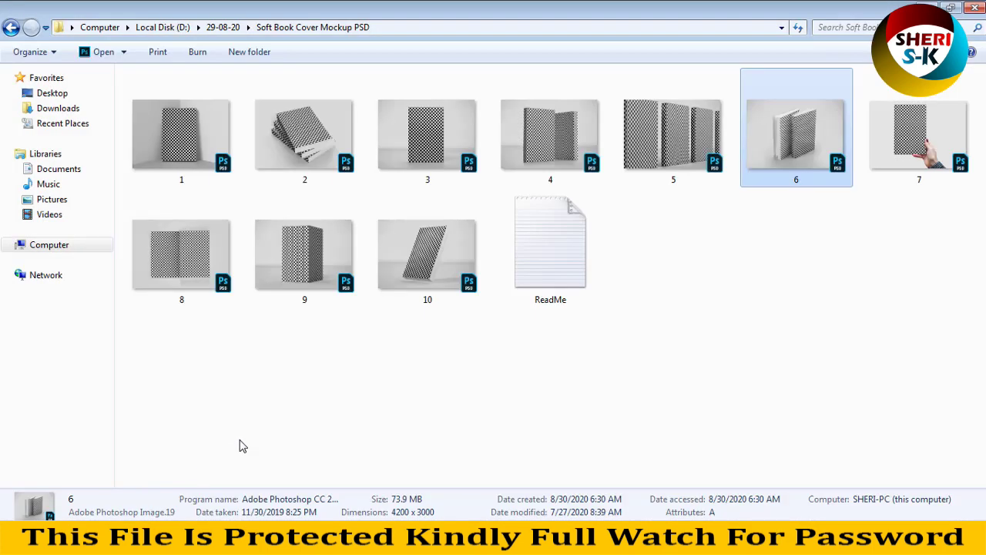